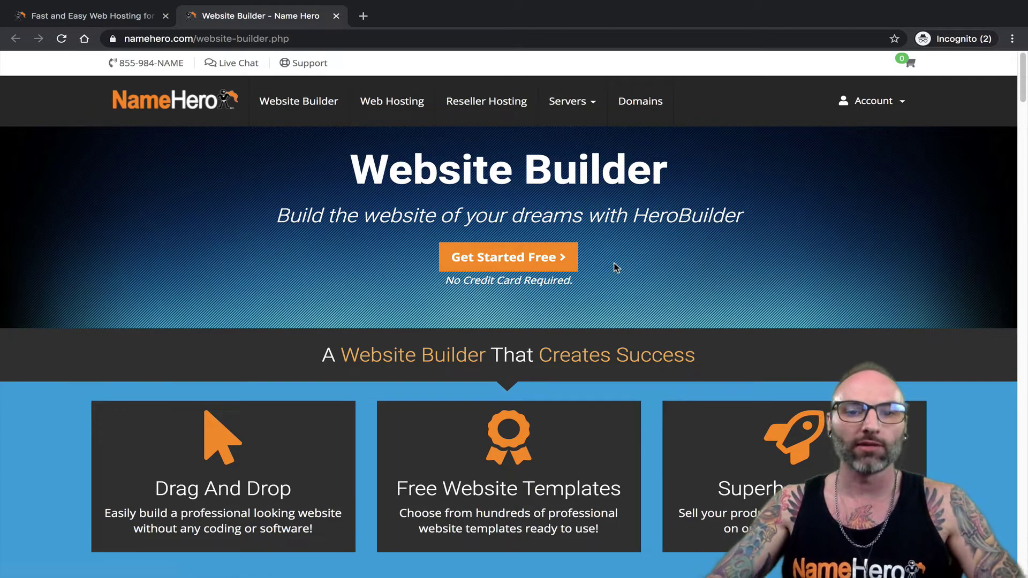
- Start the free website builder sign-up, then switch to the Account Login form instead of registering
{"action": "left_click", "coordinate": [559, 259]}
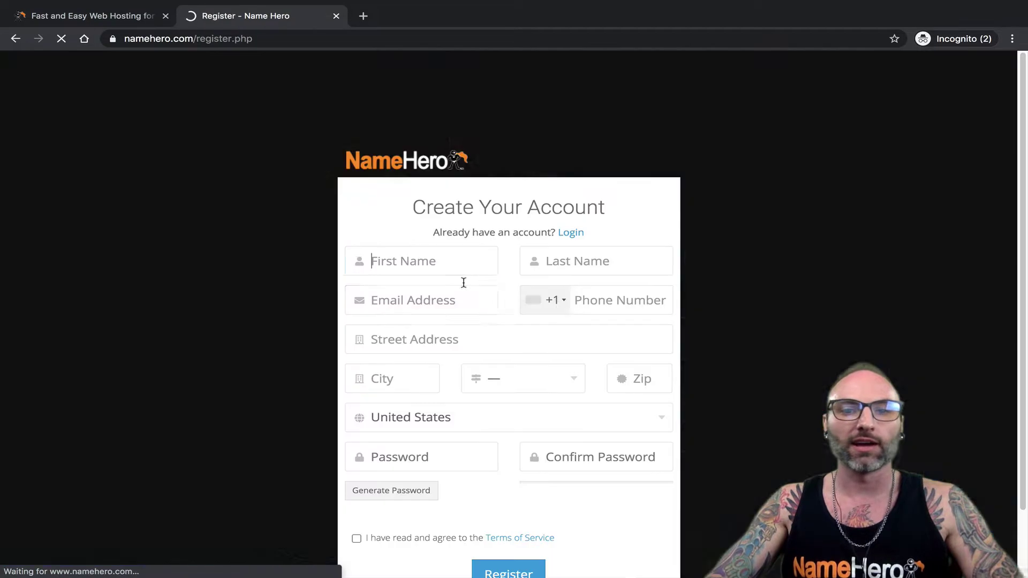
{"action": "scroll", "coordinate": [294, 284], "scroll_direction": "down", "scroll_amount": 2}
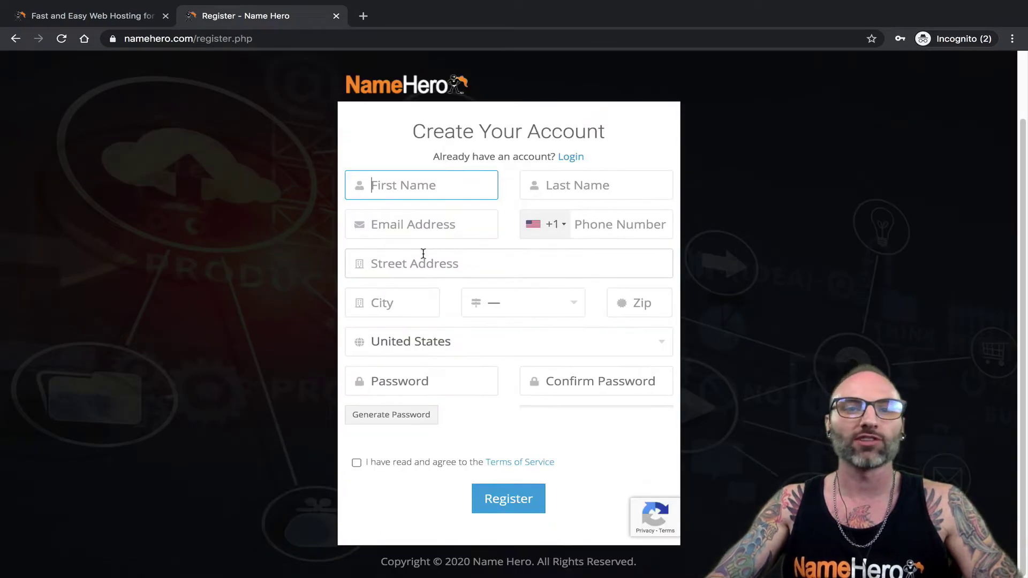
{"action": "scroll", "coordinate": [241, 215], "scroll_direction": "up", "scroll_amount": 2}
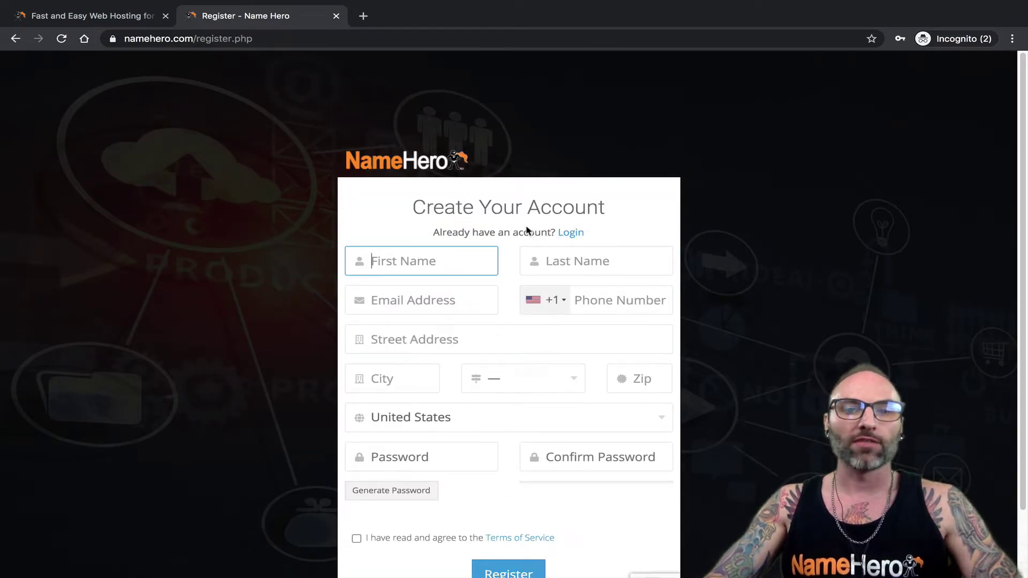
{"action": "left_click", "coordinate": [566, 236]}
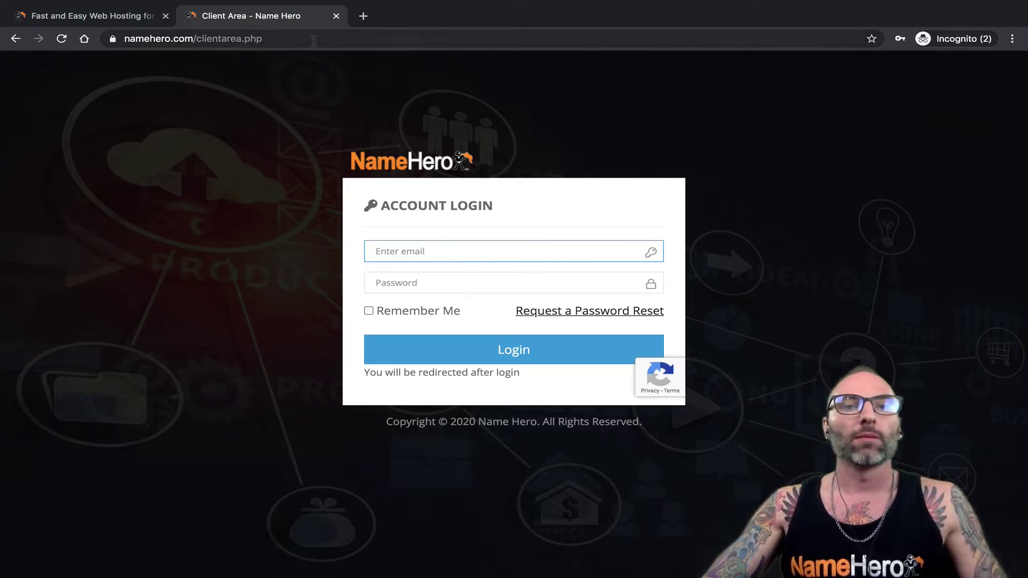
- Close the Client Area login tab, leaving only the namehero.com homepage
{"action": "left_click", "coordinate": [337, 16]}
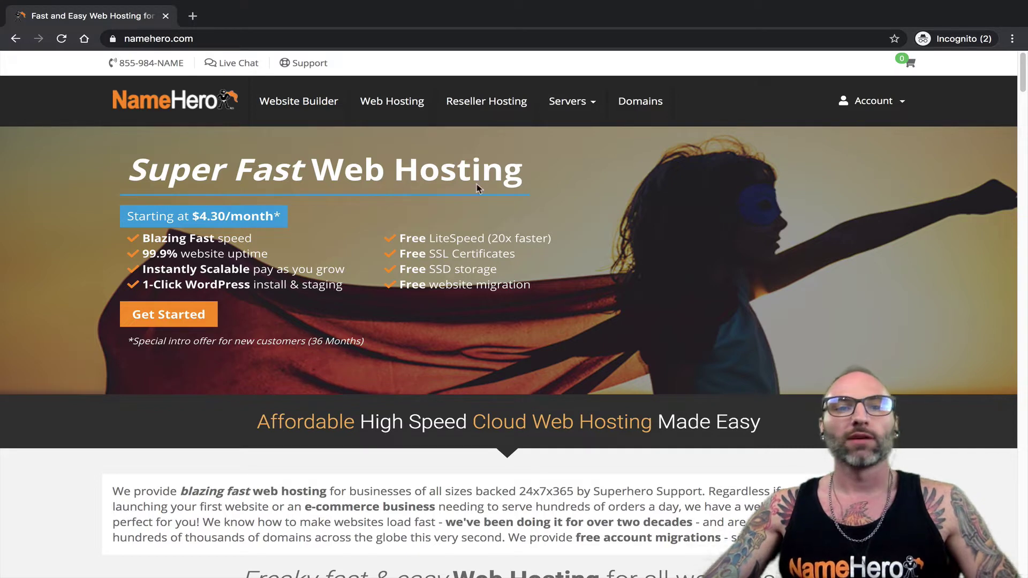
- Log in from Account > Login using the demo account's email and the saved password
{"action": "mouse_move", "coordinate": [863, 127]}
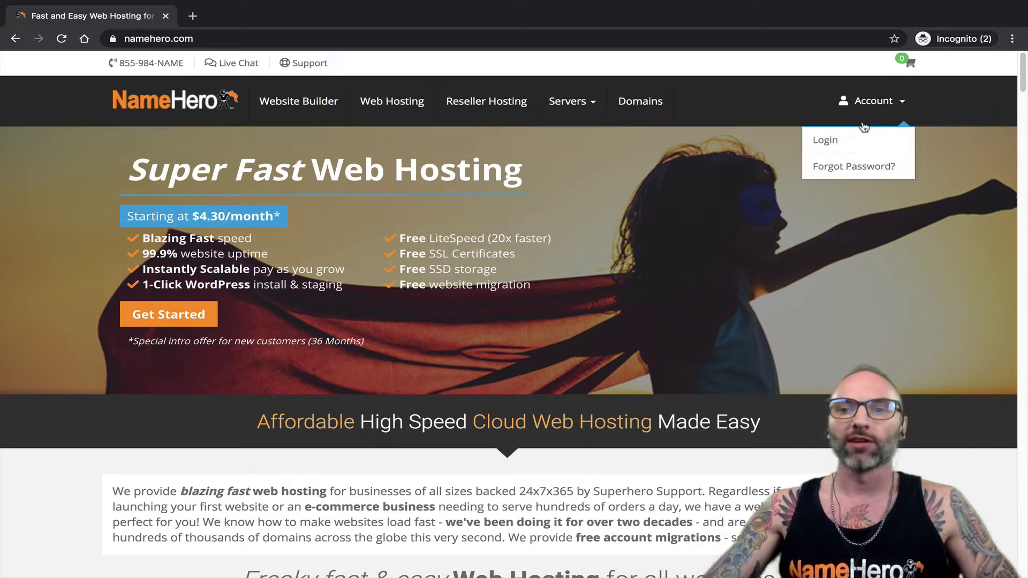
{"action": "left_click", "coordinate": [838, 140]}
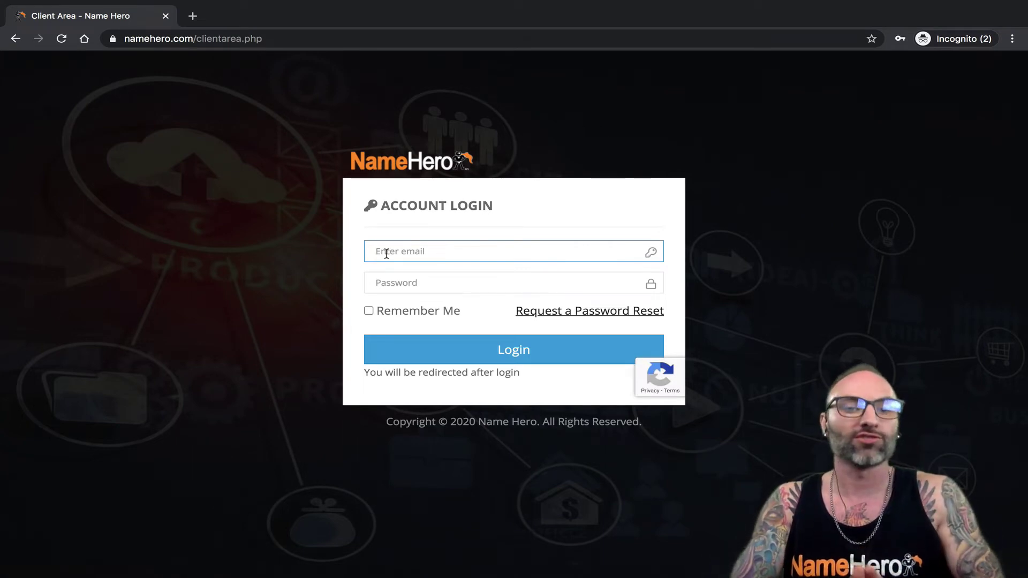
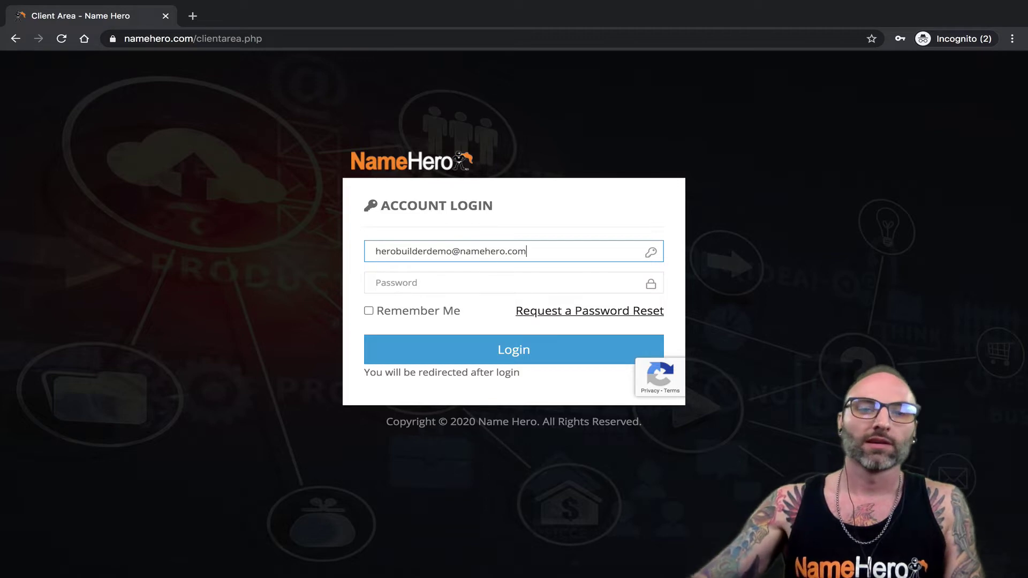
{"action": "left_click", "coordinate": [390, 282]}
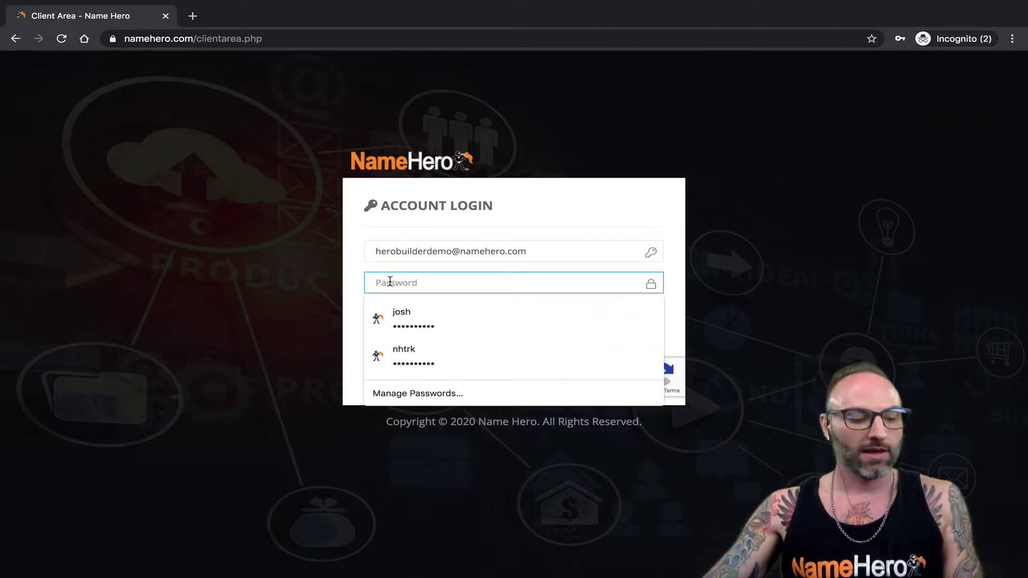
{"action": "key", "text": "super+v"}
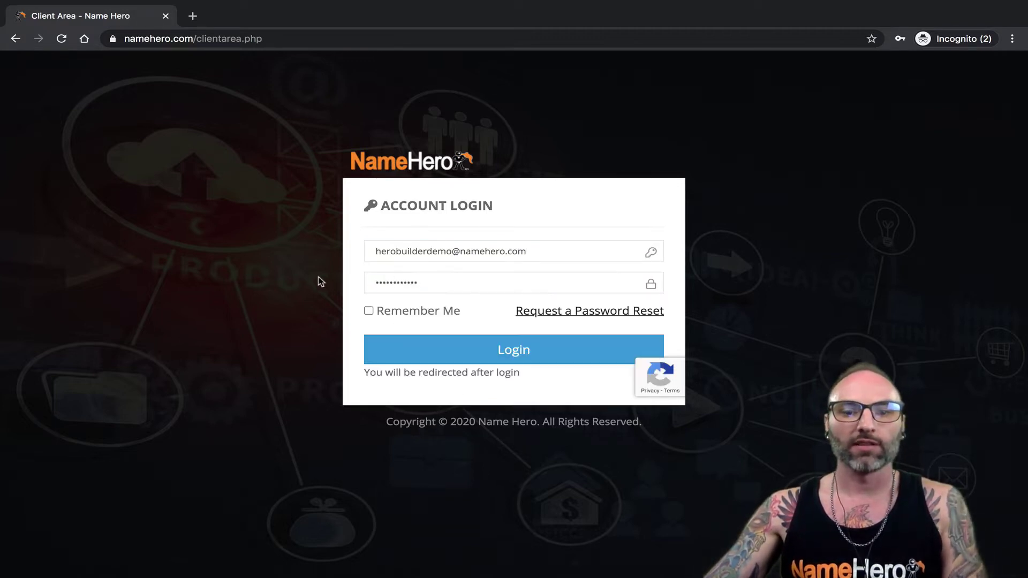
{"action": "left_click", "coordinate": [432, 348]}
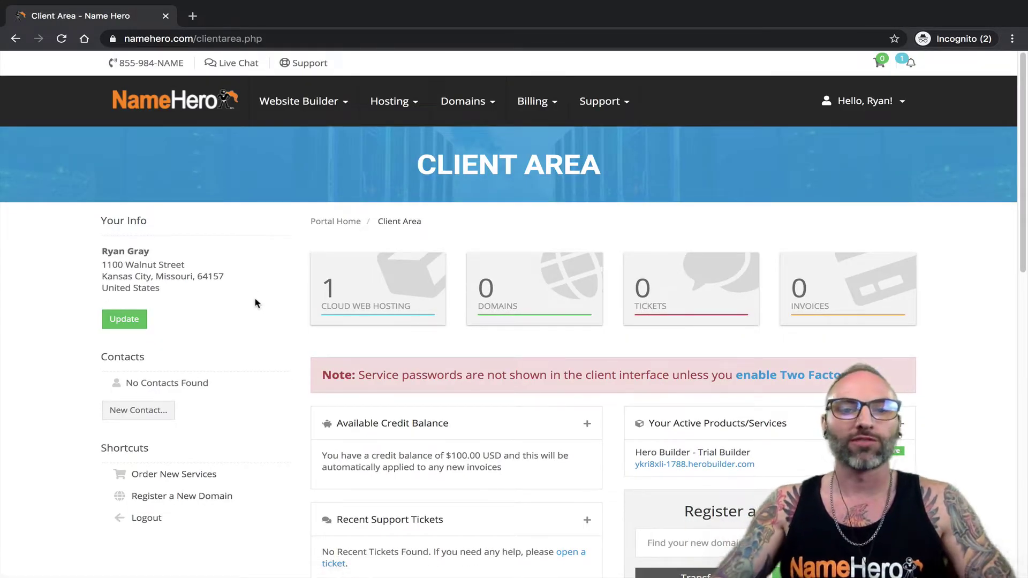
- Go through Cloud Web Hosting and Website Builder > My Websites to the Trial Builder's Manage Product page
{"action": "left_click", "coordinate": [372, 289]}
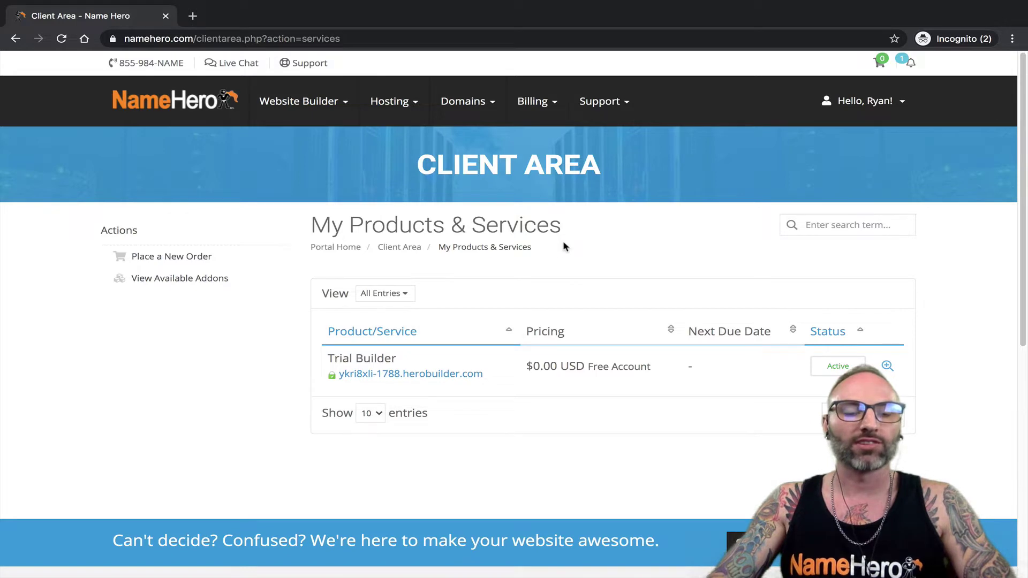
{"action": "mouse_move", "coordinate": [318, 119]}
{"action": "left_click", "coordinate": [298, 142]}
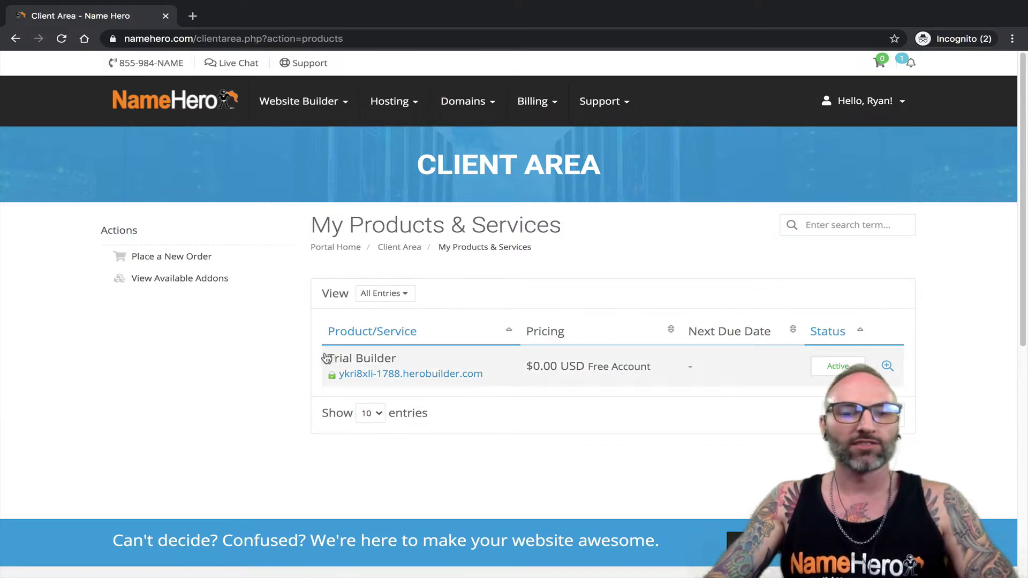
{"action": "left_click", "coordinate": [373, 371]}
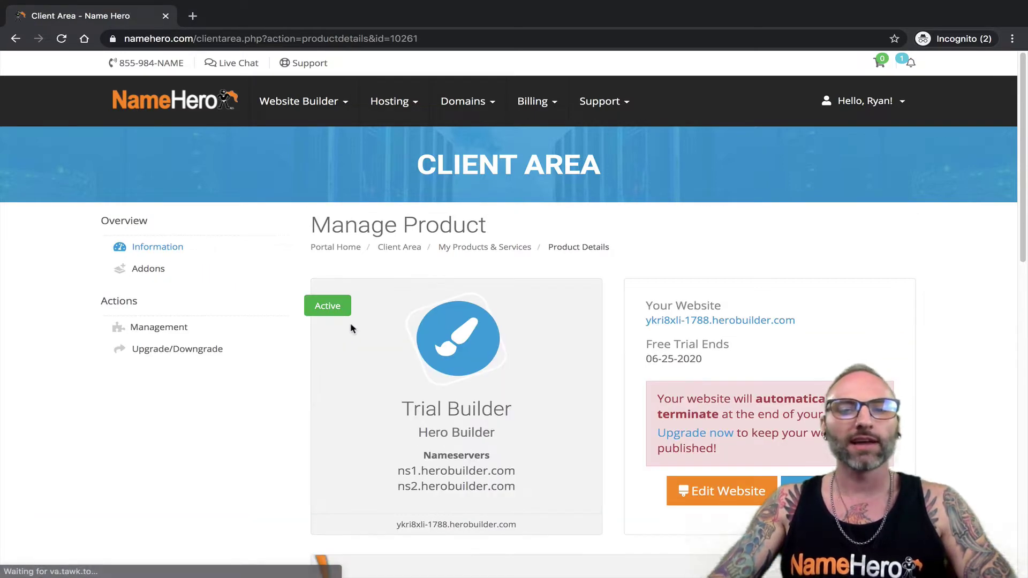
{"action": "scroll", "coordinate": [362, 326], "scroll_direction": "down", "scroll_amount": 1}
{"action": "scroll", "coordinate": [369, 322], "scroll_direction": "up", "scroll_amount": 1}
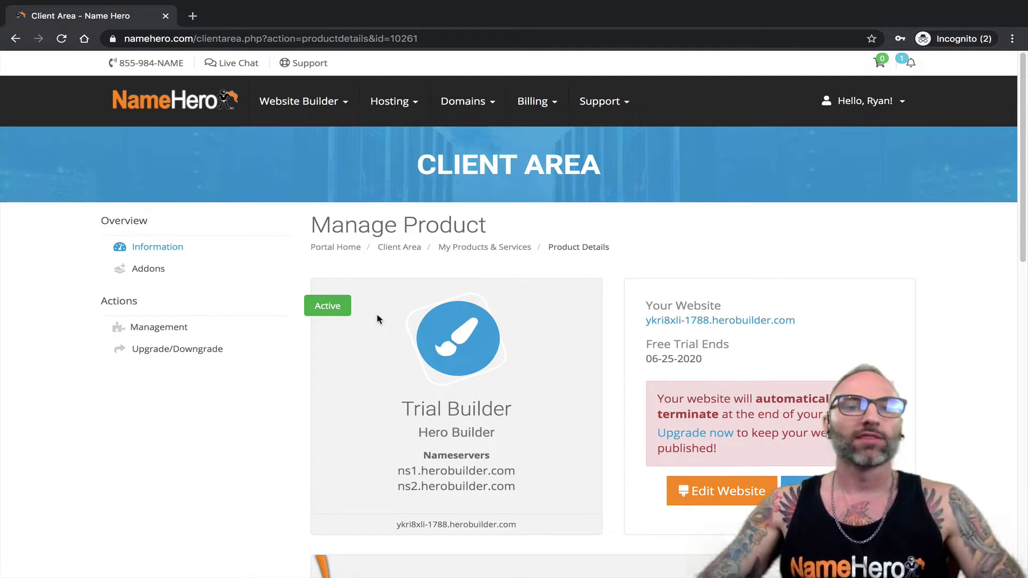
- Build from the Alex Dillinger template in Website Templates and choose Upgrade To Deploy Another Website
{"action": "mouse_move", "coordinate": [283, 122]}
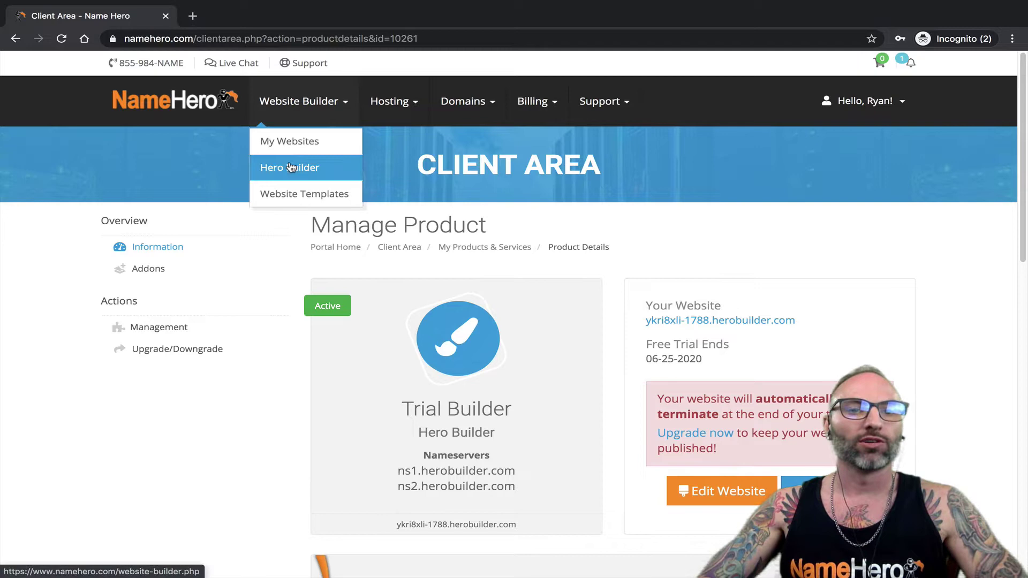
{"action": "left_click", "coordinate": [288, 194]}
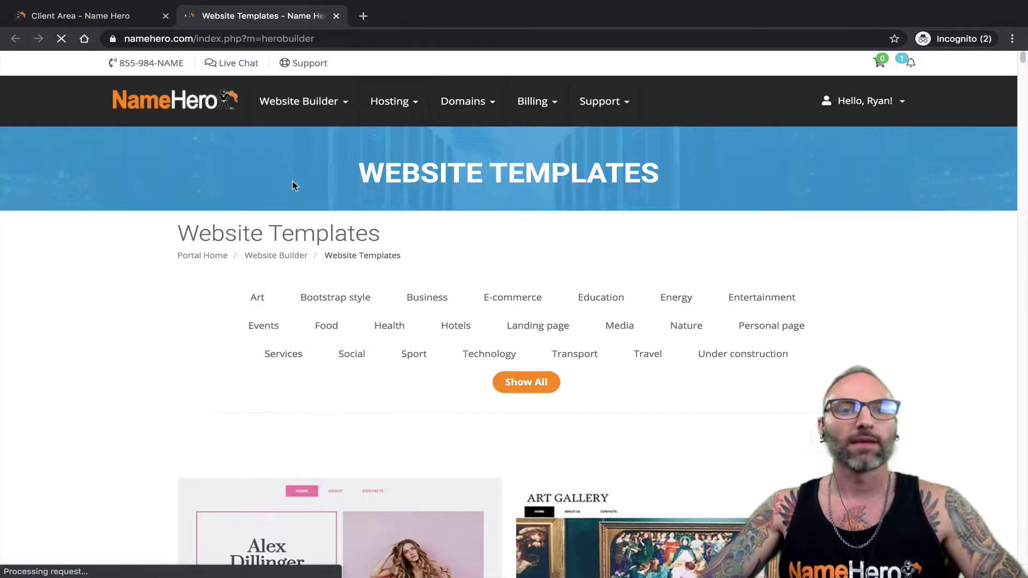
{"action": "scroll", "coordinate": [310, 300], "scroll_direction": "down", "scroll_amount": 5}
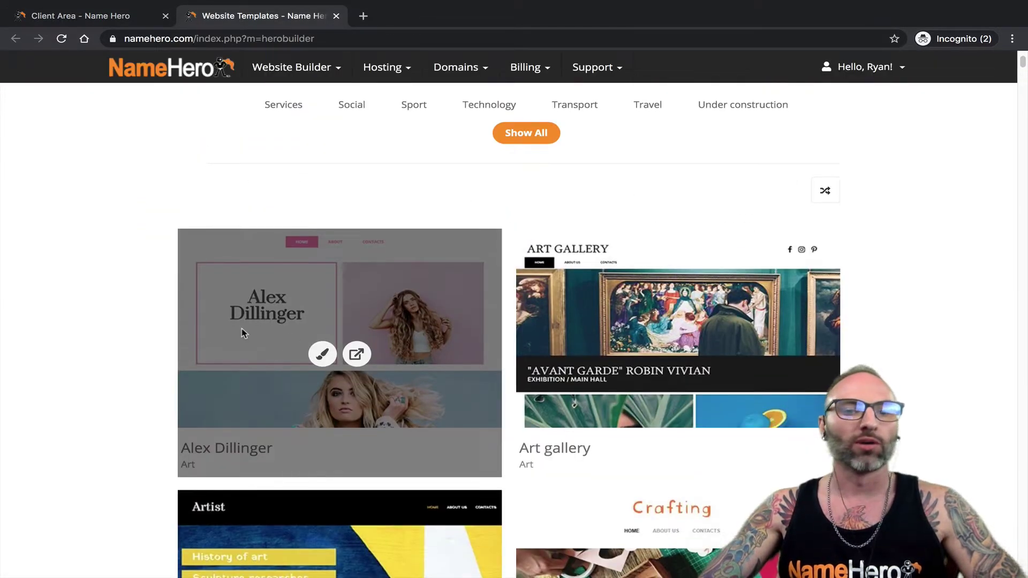
{"action": "left_click", "coordinate": [322, 353]}
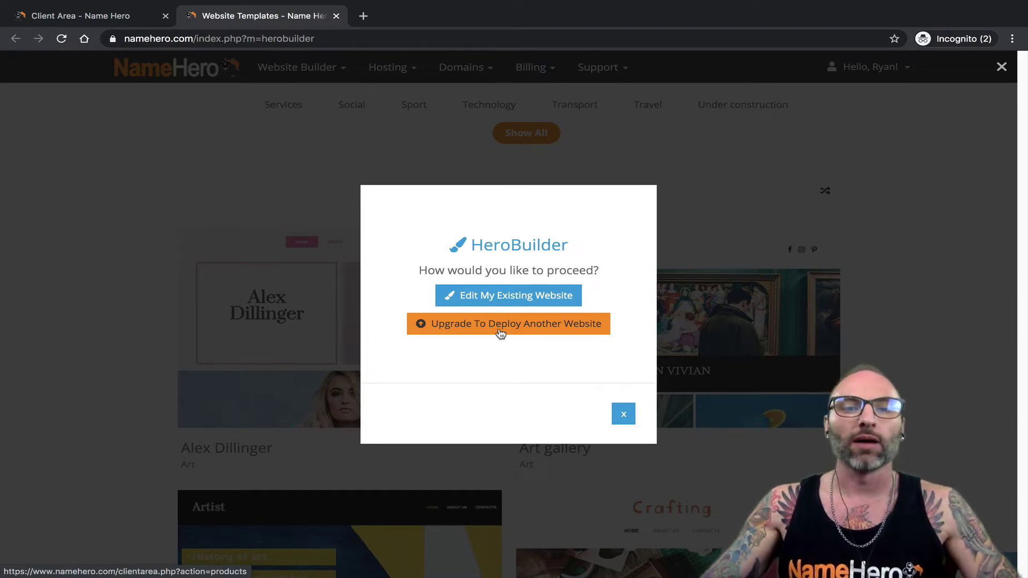
{"action": "left_click", "coordinate": [516, 324]}
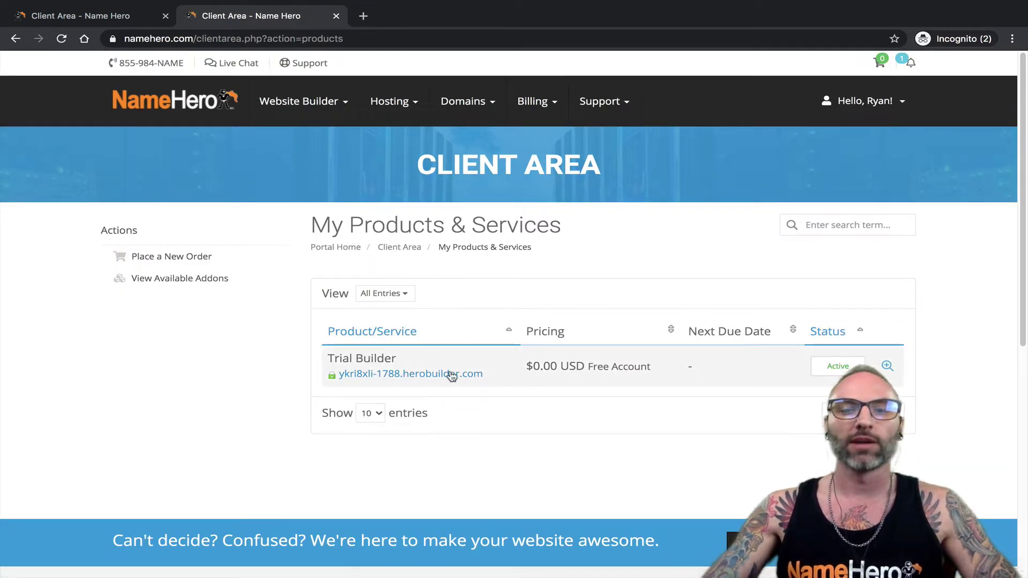
- Open the Trial Builder's Manage Product page, review the trial termination warning, and click Upgrade
{"action": "left_click", "coordinate": [328, 372]}
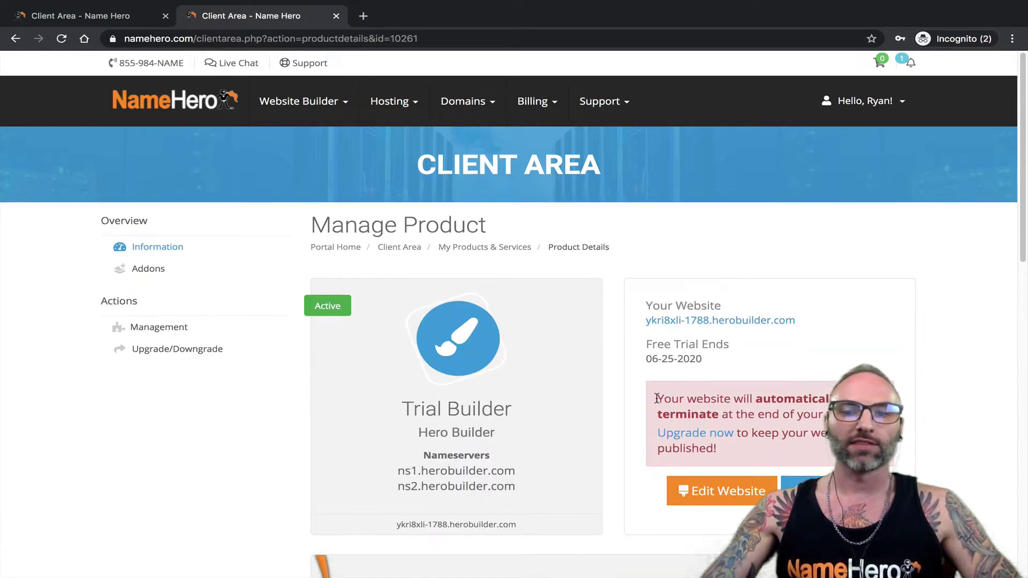
{"action": "left_click_drag", "start_coordinate": [657, 398], "coordinate": [720, 449]}
{"action": "left_click", "coordinate": [781, 421]}
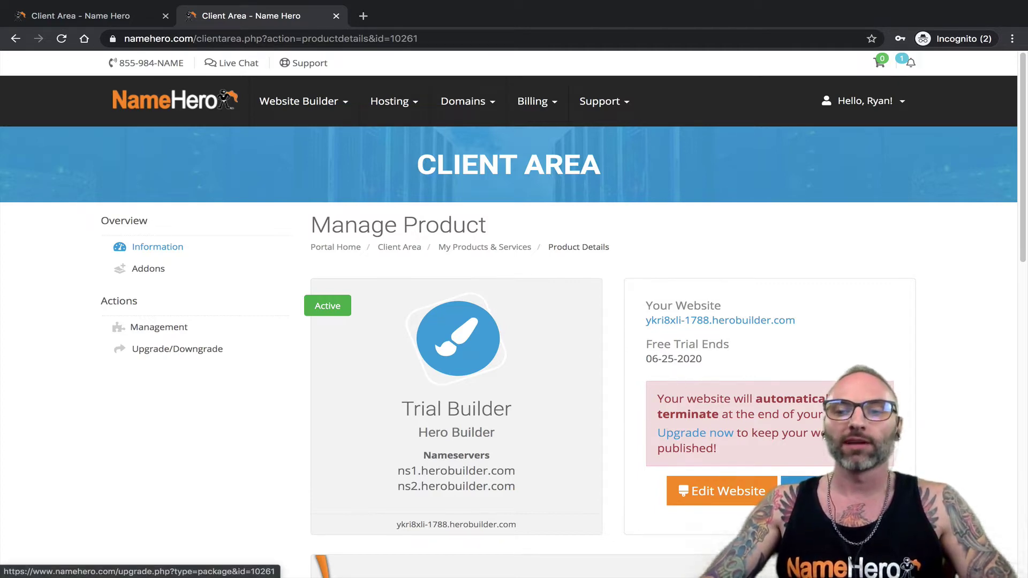
{"action": "left_click", "coordinate": [787, 491]}
{"action": "scroll", "coordinate": [455, 413], "scroll_direction": "down", "scroll_amount": 1}
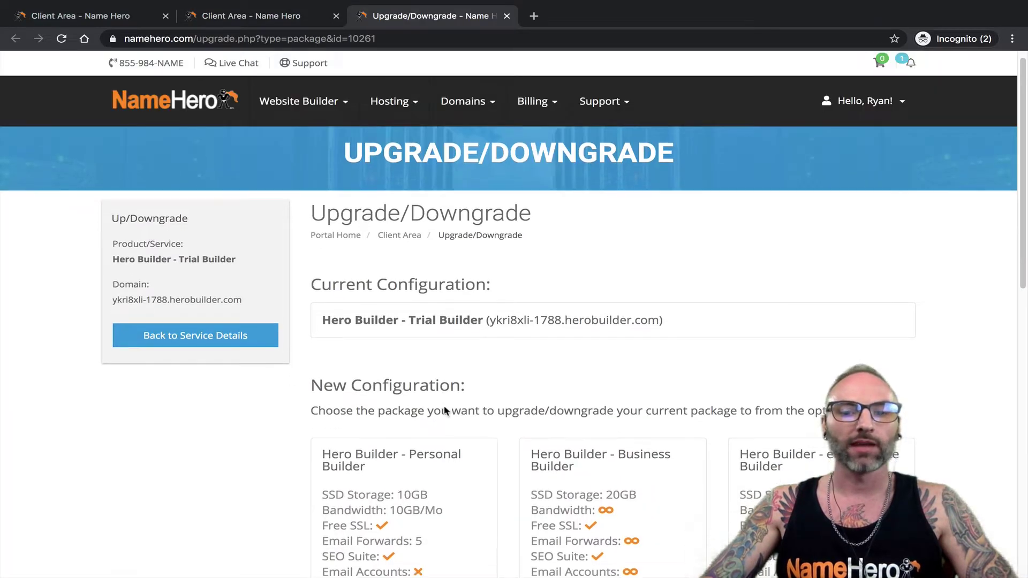
- Compare the plans' 10GB, 20GB and 30GB SSD storage and Personal's 10GB bandwidth
{"action": "scroll", "coordinate": [444, 407], "scroll_direction": "down", "scroll_amount": 3}
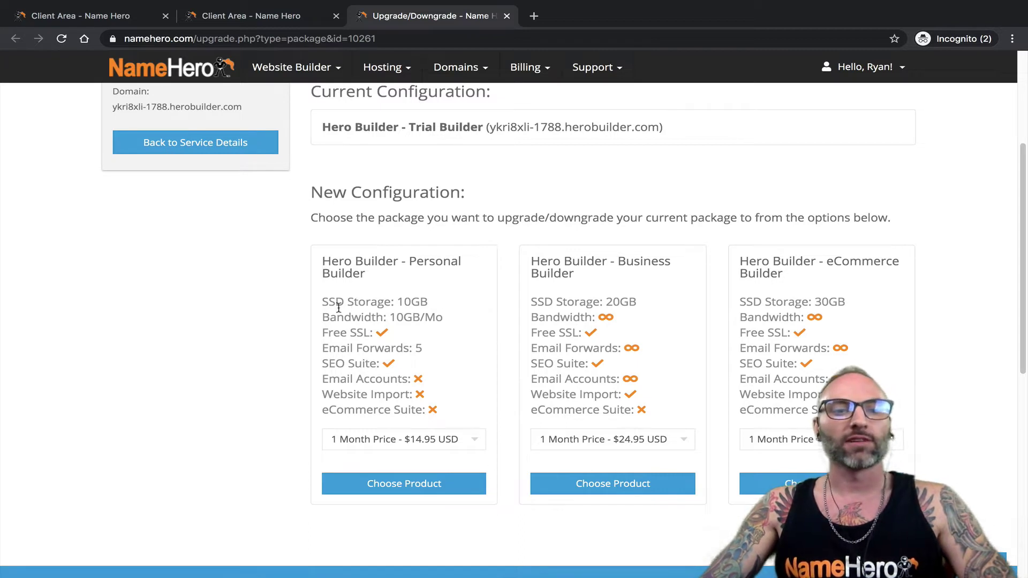
{"action": "left_click_drag", "start_coordinate": [329, 301], "coordinate": [438, 306]}
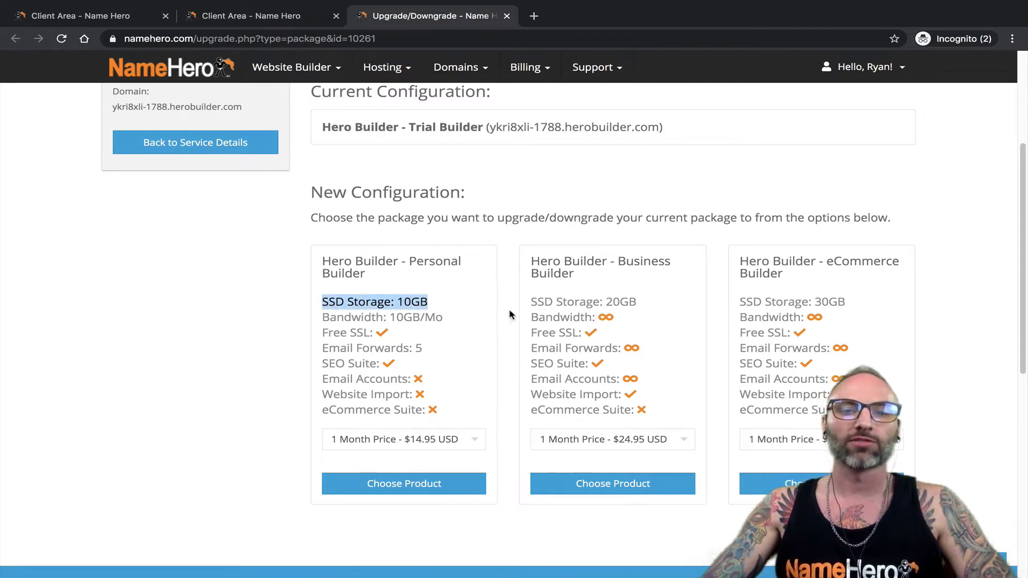
{"action": "left_click_drag", "start_coordinate": [530, 301], "coordinate": [657, 304]}
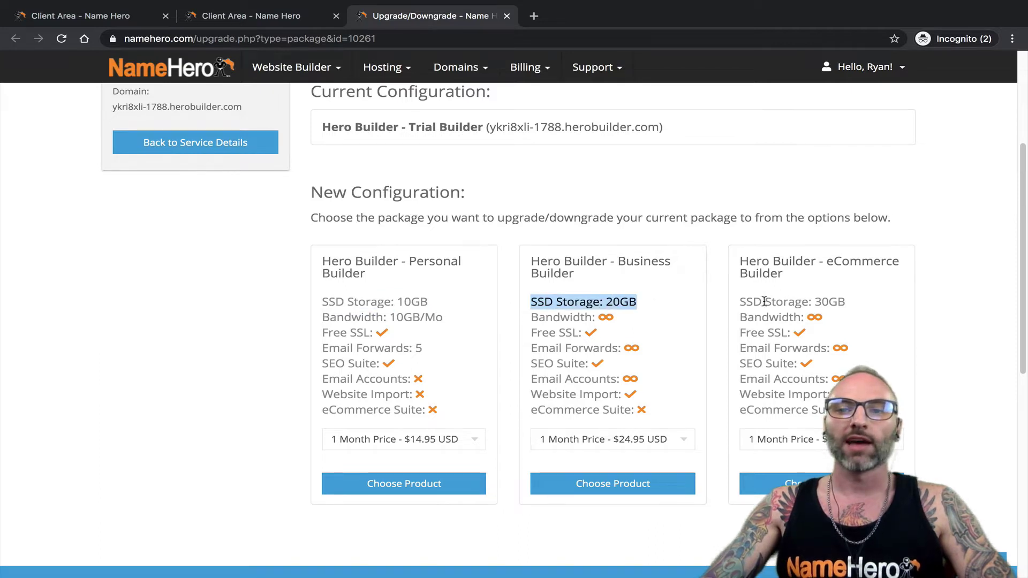
{"action": "left_click_drag", "start_coordinate": [740, 301], "coordinate": [835, 302]}
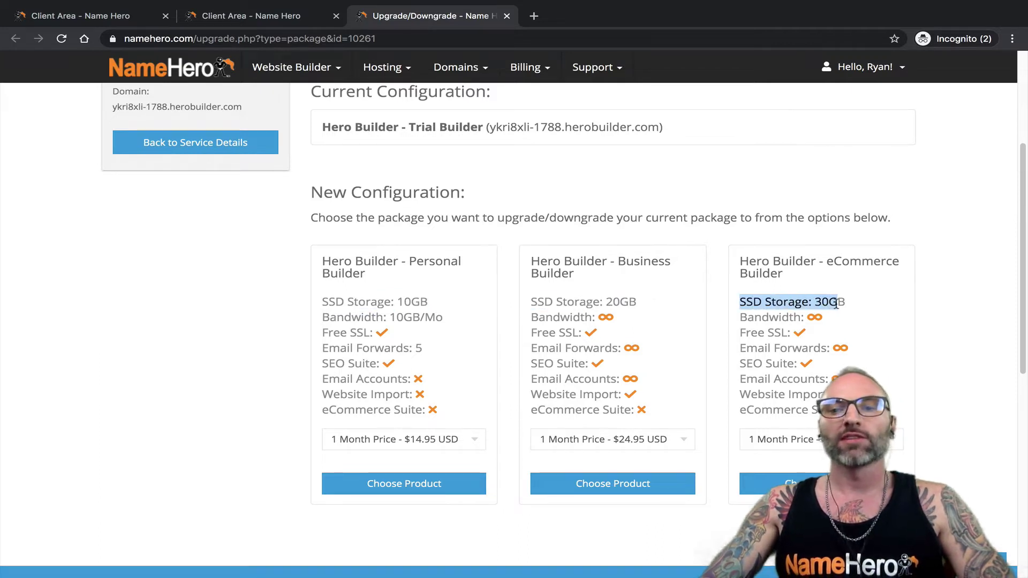
{"action": "left_click", "coordinate": [467, 303]}
{"action": "left_click_drag", "start_coordinate": [439, 302], "coordinate": [320, 302]}
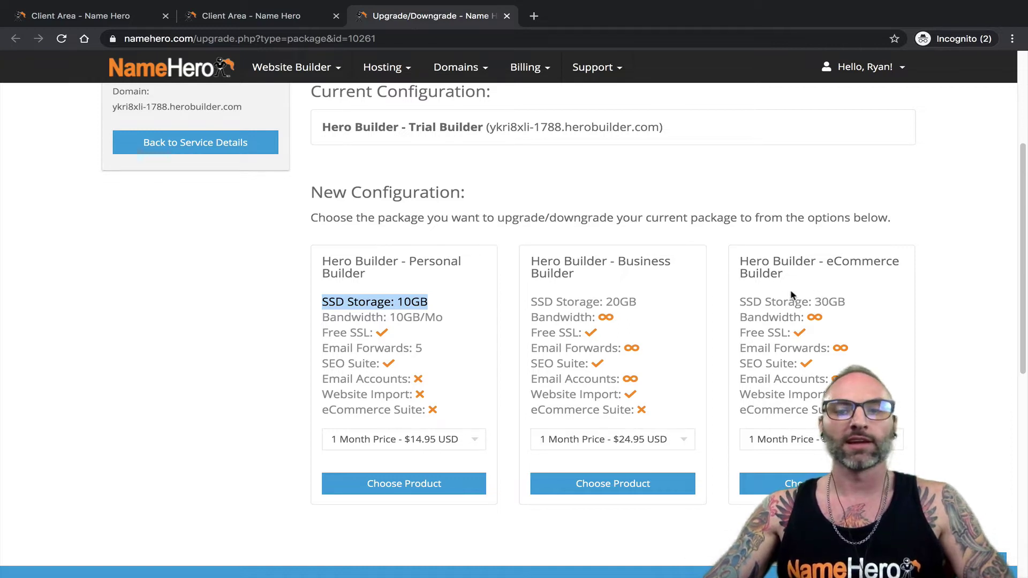
{"action": "left_click", "coordinate": [327, 320]}
{"action": "left_click_drag", "start_coordinate": [327, 320], "coordinate": [422, 319]}
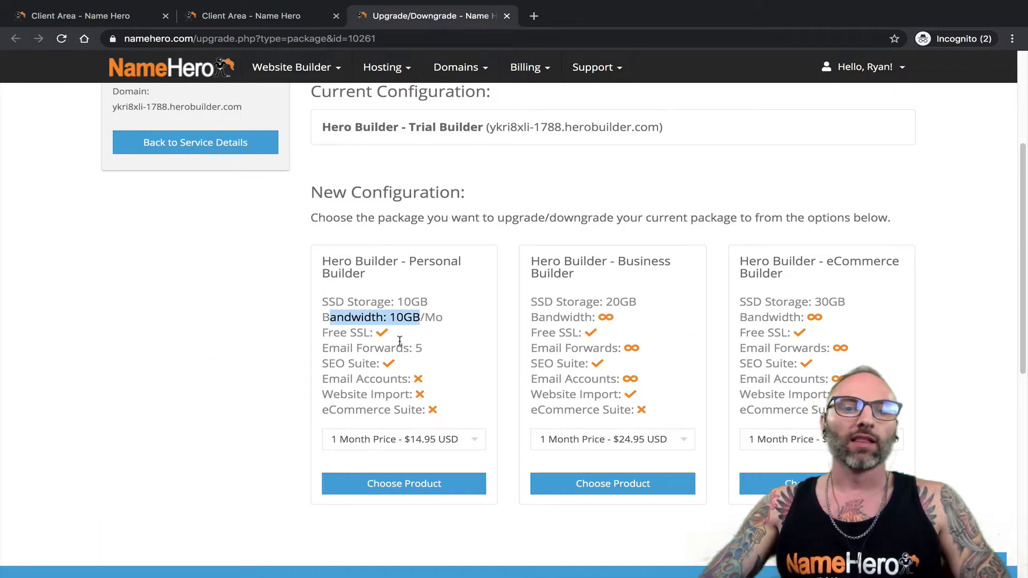
- Compare Free SSL and the email features across the three plans, and note the trial's current domain
{"action": "left_click_drag", "start_coordinate": [322, 332], "coordinate": [369, 332]}
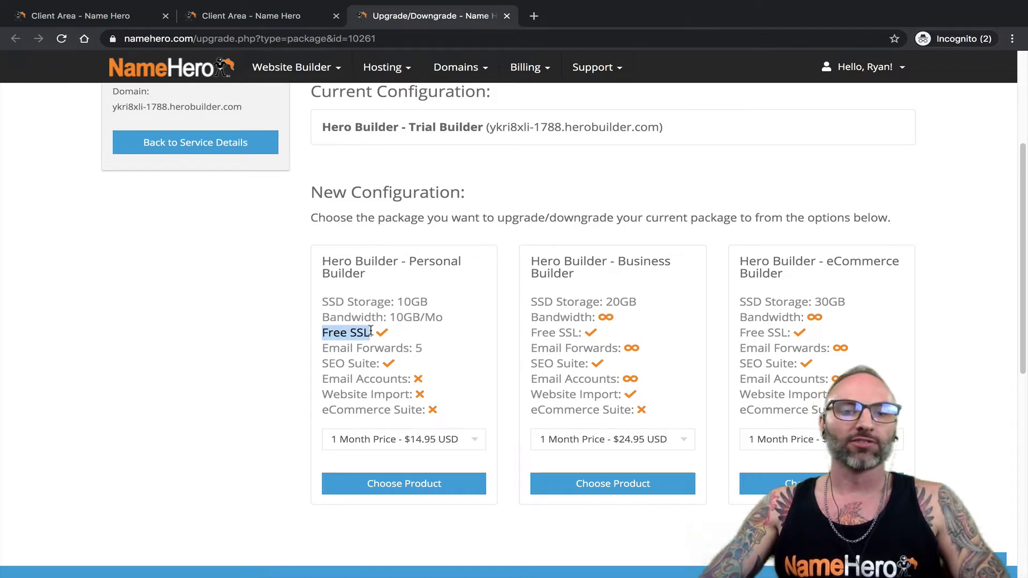
{"action": "left_click_drag", "start_coordinate": [531, 332], "coordinate": [579, 332]}
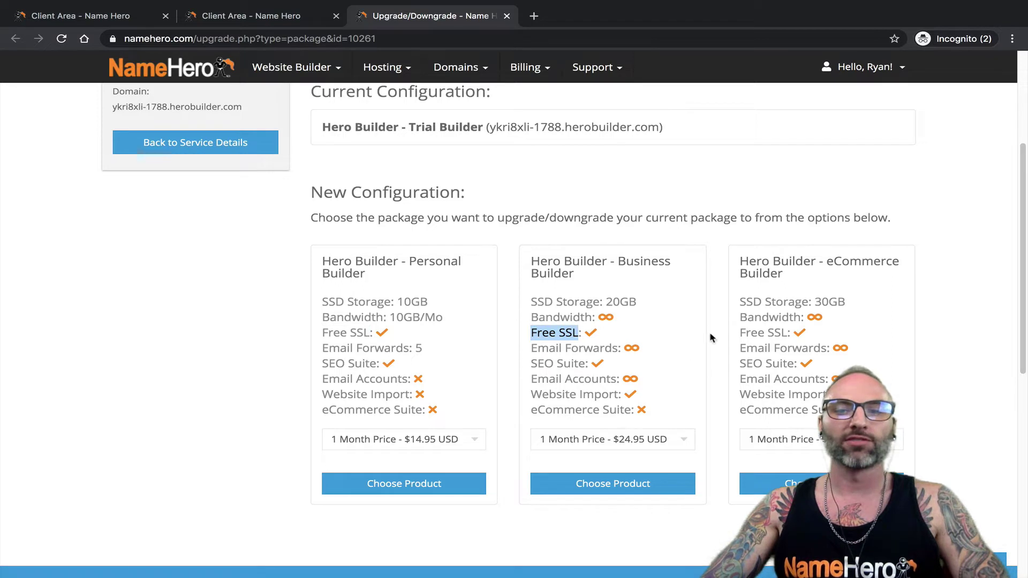
{"action": "left_click_drag", "start_coordinate": [739, 332], "coordinate": [783, 333]}
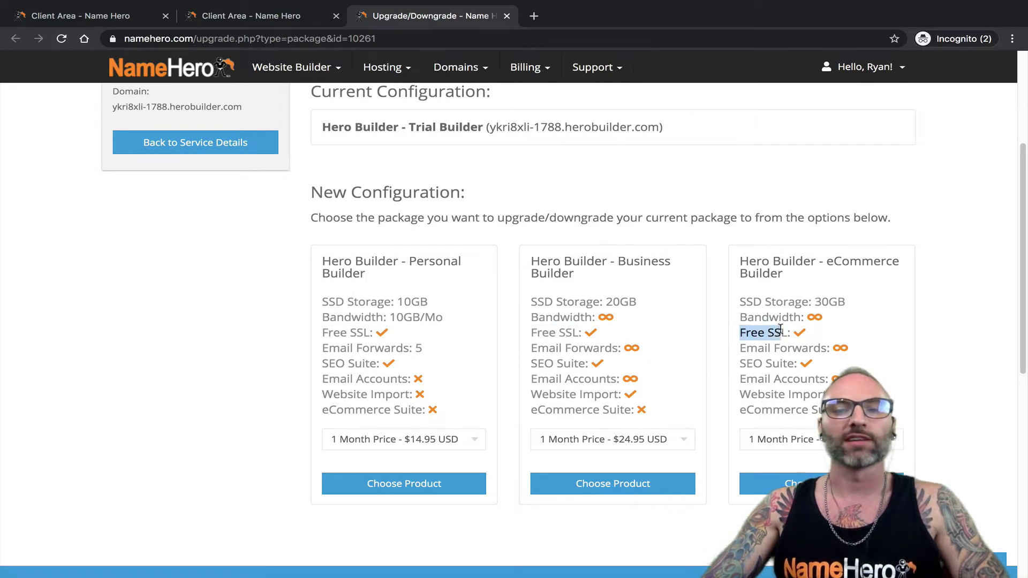
{"action": "left_click", "coordinate": [770, 334]}
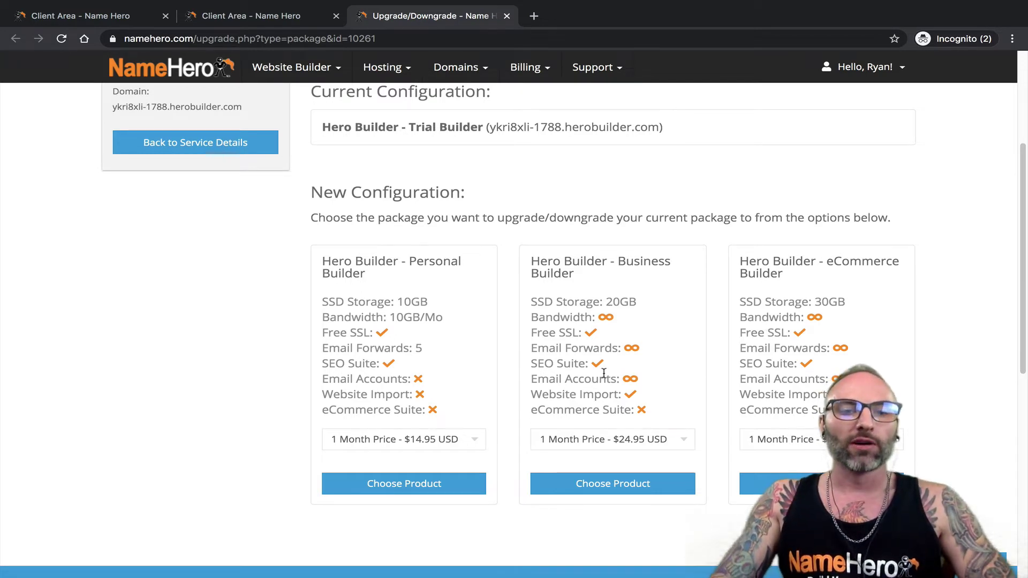
{"action": "left_click_drag", "start_coordinate": [322, 349], "coordinate": [408, 349]}
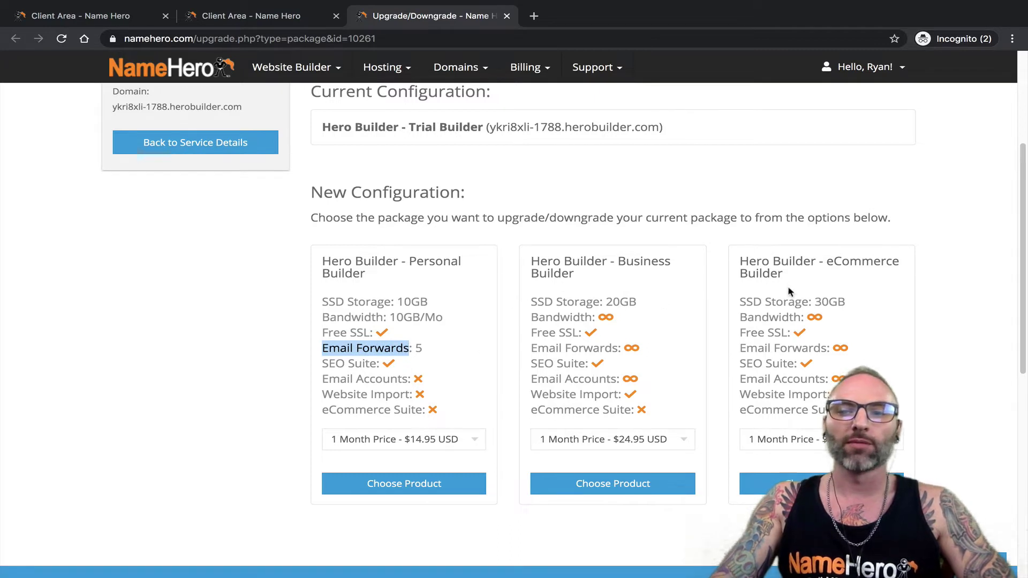
{"action": "left_click_drag", "start_coordinate": [532, 379], "coordinate": [604, 379]}
{"action": "left_click_drag", "start_coordinate": [739, 379], "coordinate": [771, 379]}
{"action": "left_click", "coordinate": [752, 369]}
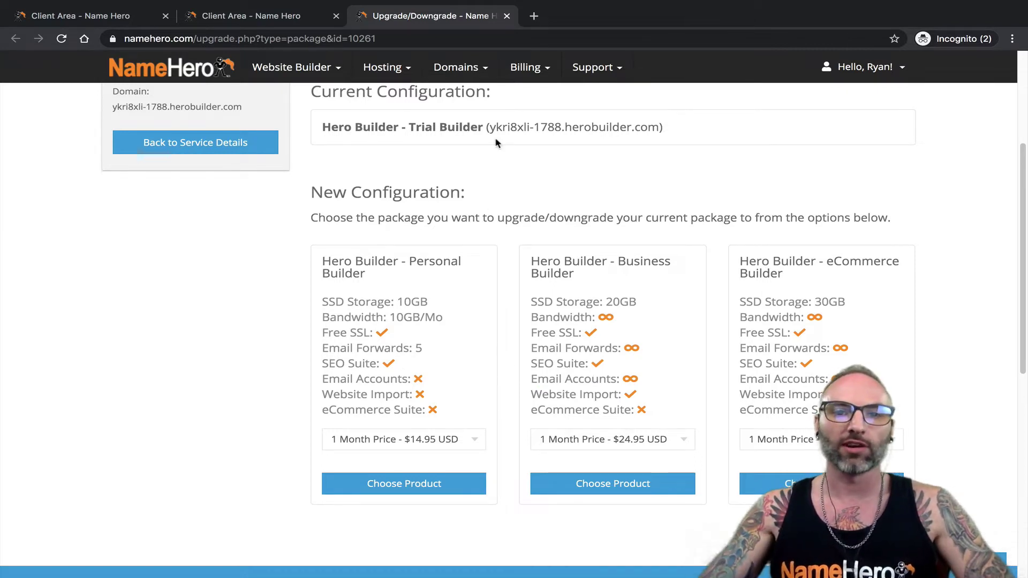
{"action": "left_click_drag", "start_coordinate": [490, 128], "coordinate": [661, 127]}
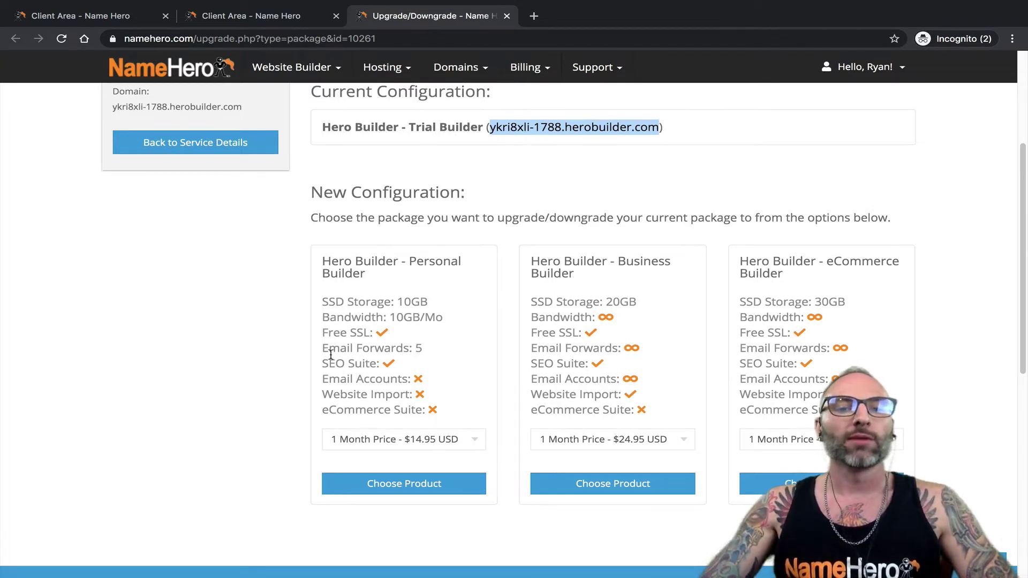
- Recheck Email Forwards and Email Accounts, then Personal's missing Email Accounts and Website Import
{"action": "left_click_drag", "start_coordinate": [322, 350], "coordinate": [464, 353]}
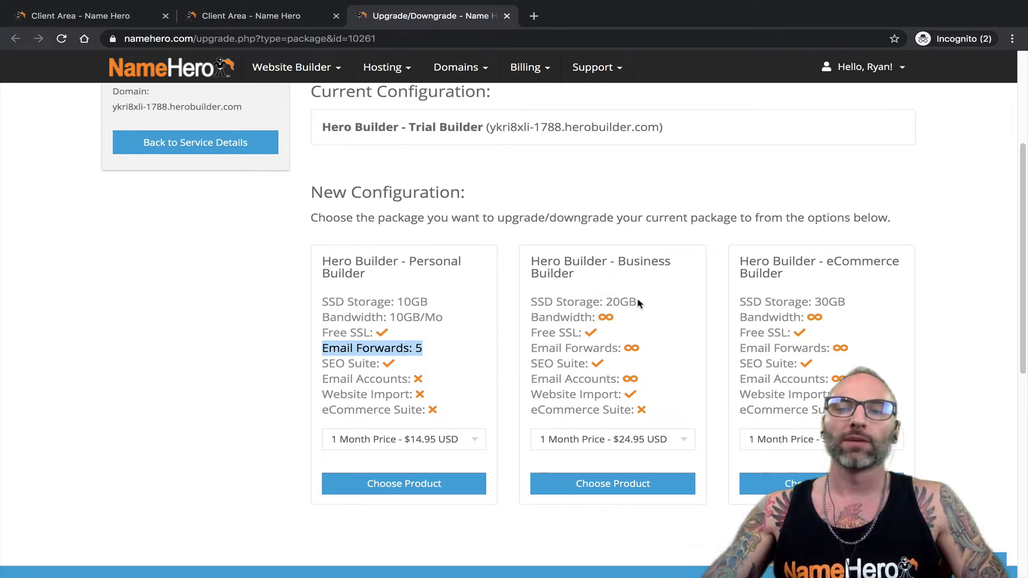
{"action": "left_click_drag", "start_coordinate": [532, 379], "coordinate": [616, 378]}
{"action": "left_click_drag", "start_coordinate": [793, 379], "coordinate": [589, 356]}
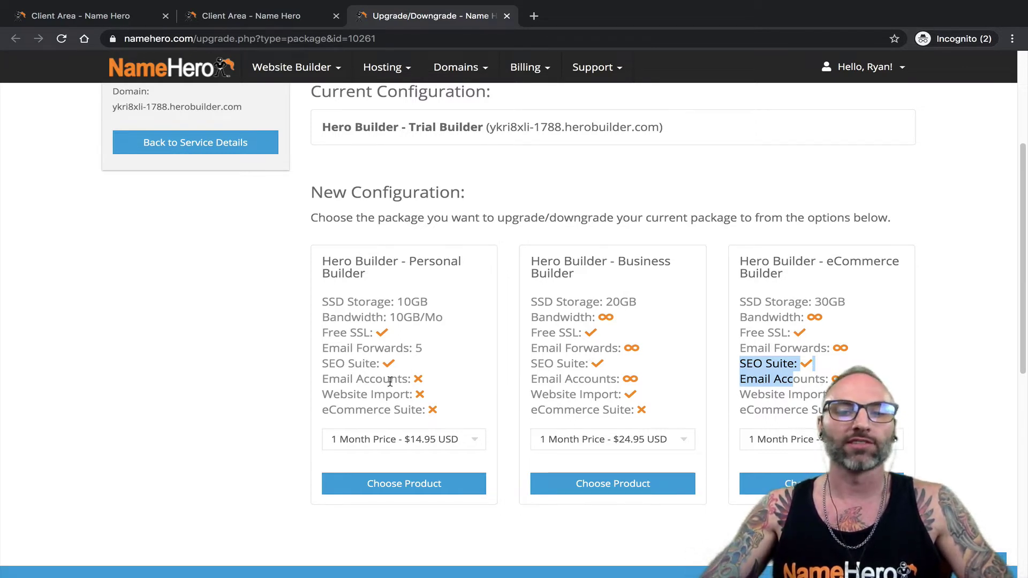
{"action": "left_click_drag", "start_coordinate": [321, 378], "coordinate": [413, 378]}
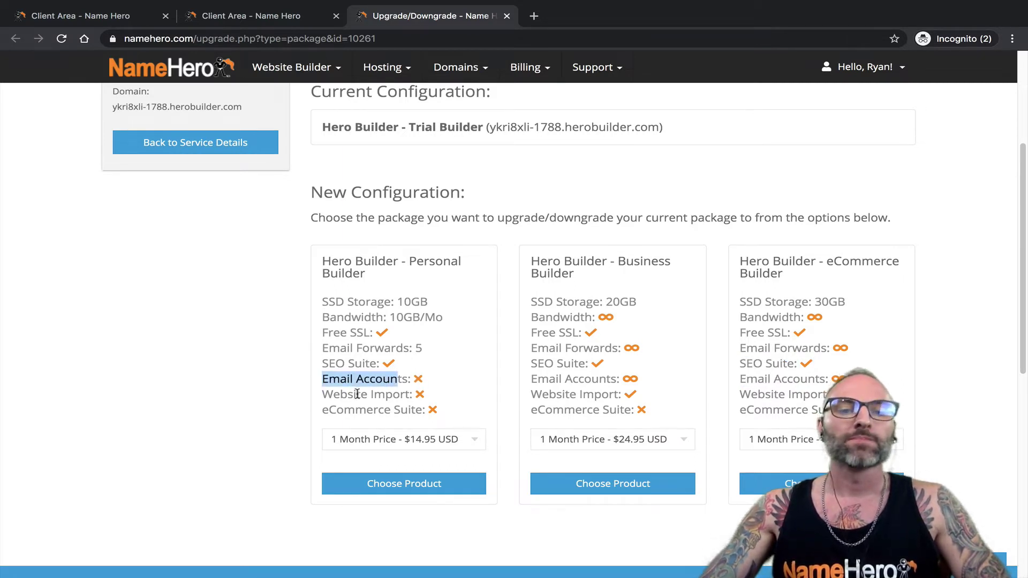
{"action": "left_click_drag", "start_coordinate": [331, 395], "coordinate": [399, 394]}
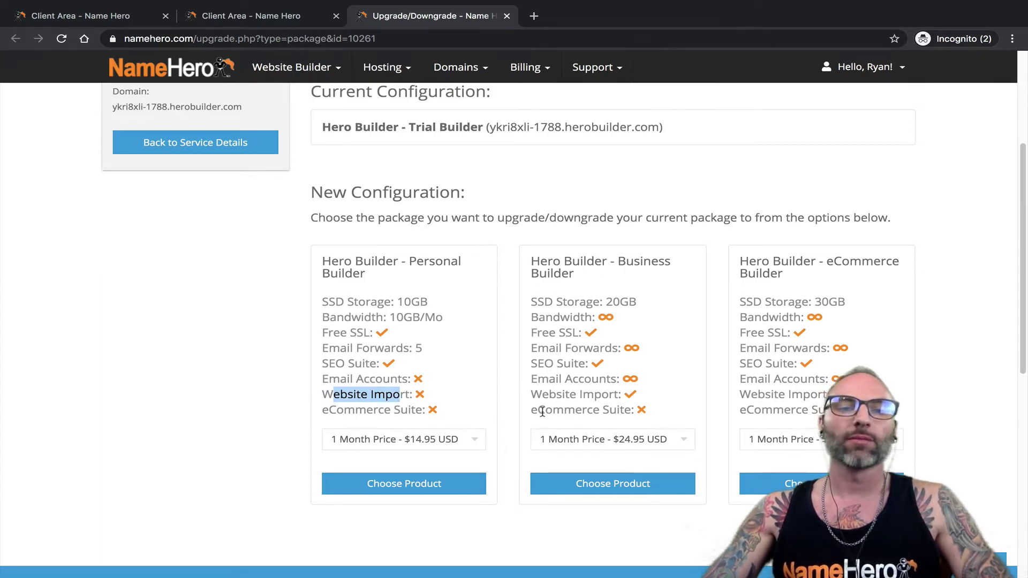
{"action": "left_click_drag", "start_coordinate": [409, 394], "coordinate": [331, 393]}
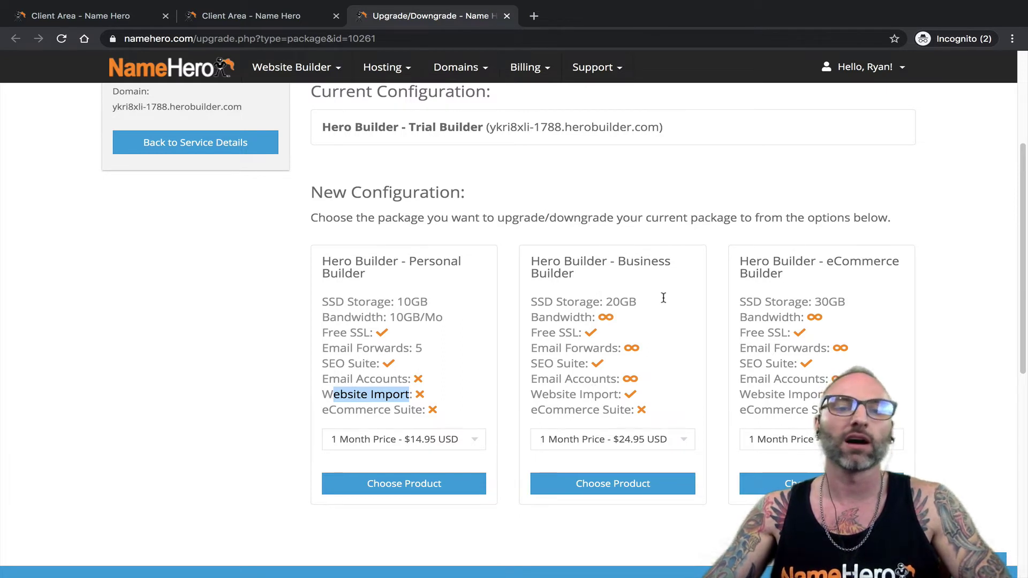
- Compare Personal's eCommerce Suite line with the eCommerce Builder package title and features
{"action": "left_click_drag", "start_coordinate": [321, 410], "coordinate": [413, 413]}
{"action": "left_click_drag", "start_coordinate": [798, 281], "coordinate": [750, 261]}
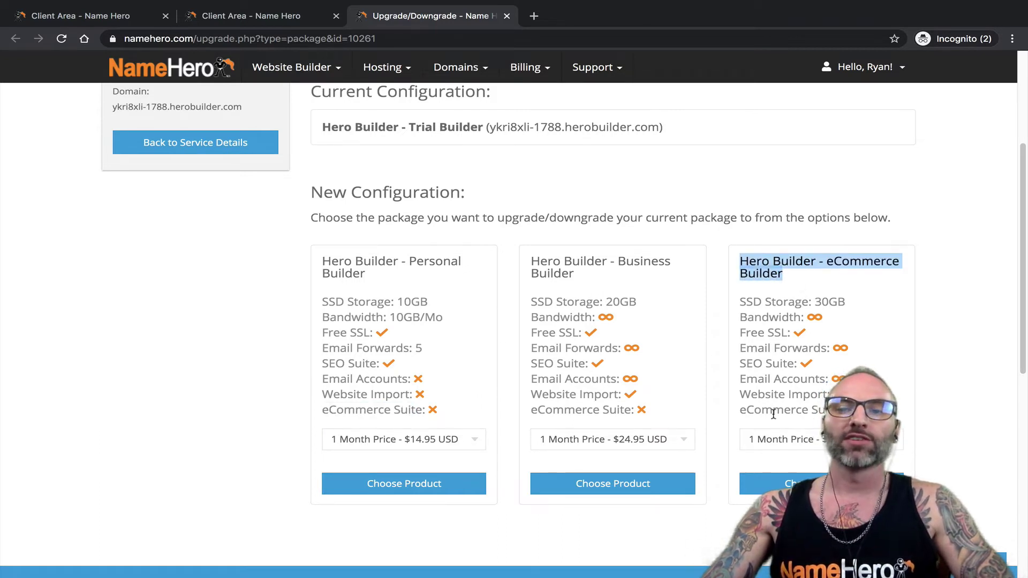
{"action": "left_click_drag", "start_coordinate": [772, 410], "coordinate": [724, 403]}
{"action": "left_click_drag", "start_coordinate": [786, 273], "coordinate": [743, 261]}
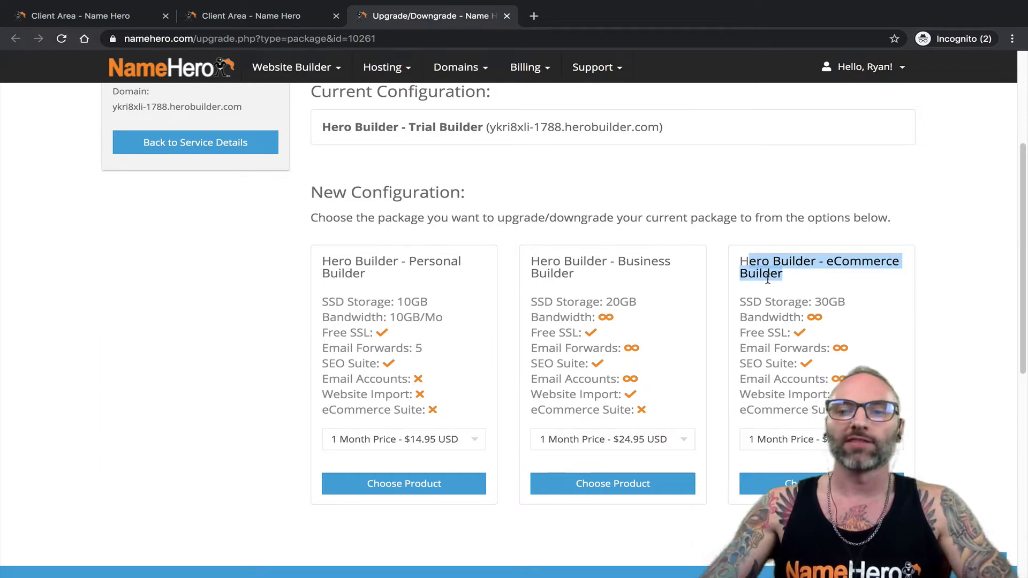
{"action": "left_click_drag", "start_coordinate": [783, 303], "coordinate": [736, 264]}
{"action": "left_click", "coordinate": [736, 264]}
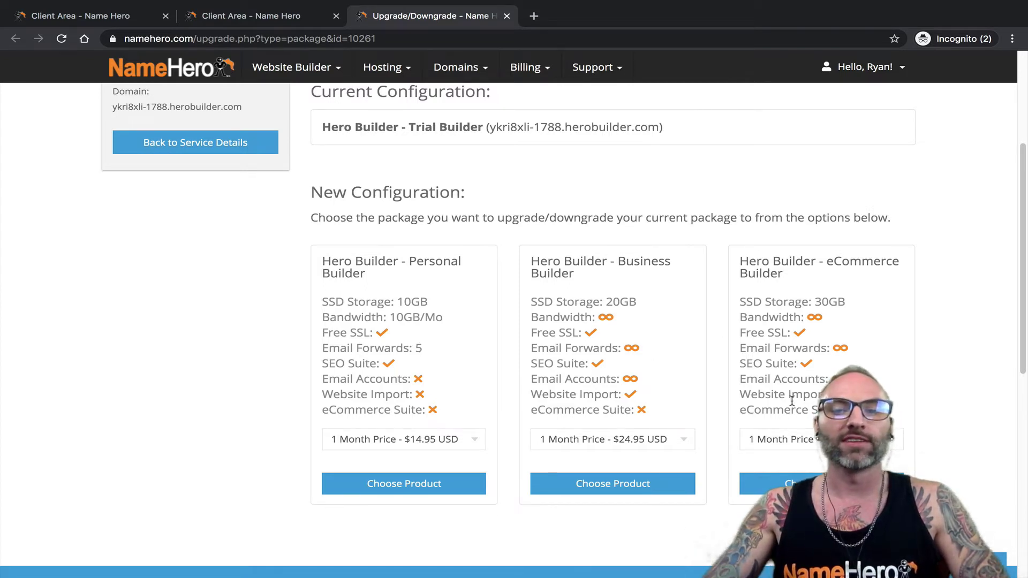
- Show Personal Builder's term prices: 12, 24 and 36 months at $12.71, $11.96, $10.47
{"action": "left_click_drag", "start_coordinate": [743, 406], "coordinate": [794, 406]}
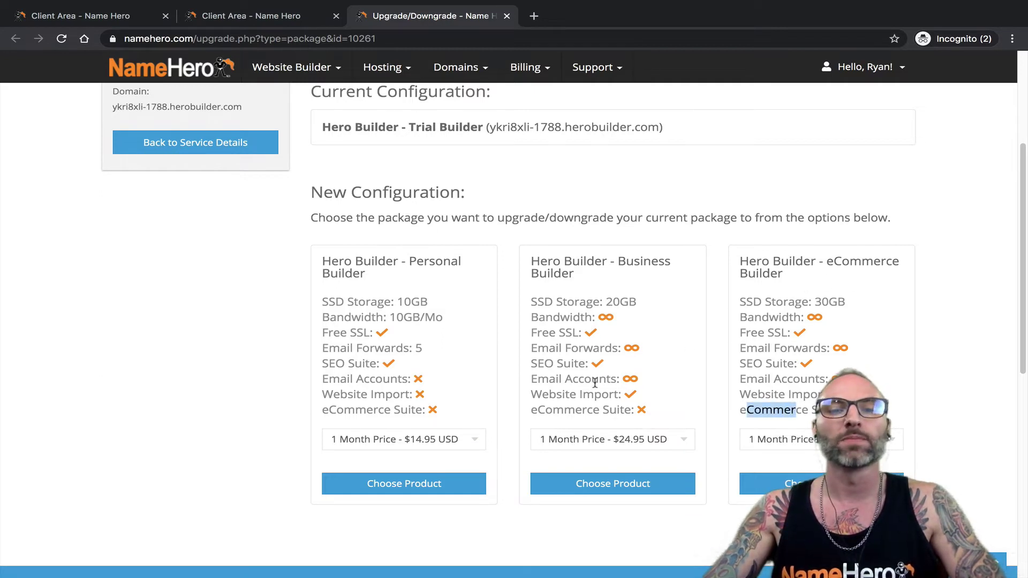
{"action": "left_click", "coordinate": [268, 405]}
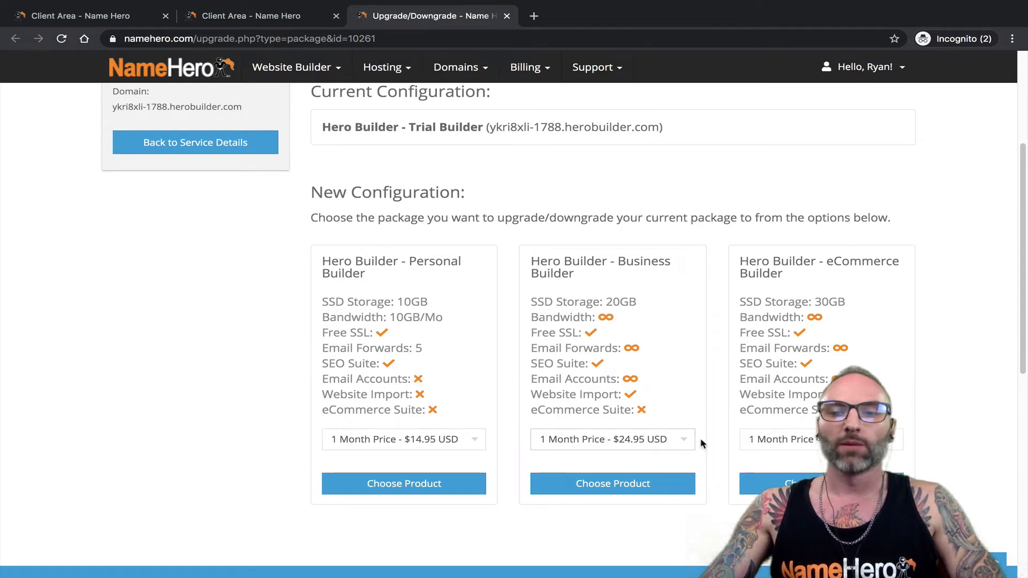
{"action": "left_click", "coordinate": [423, 442]}
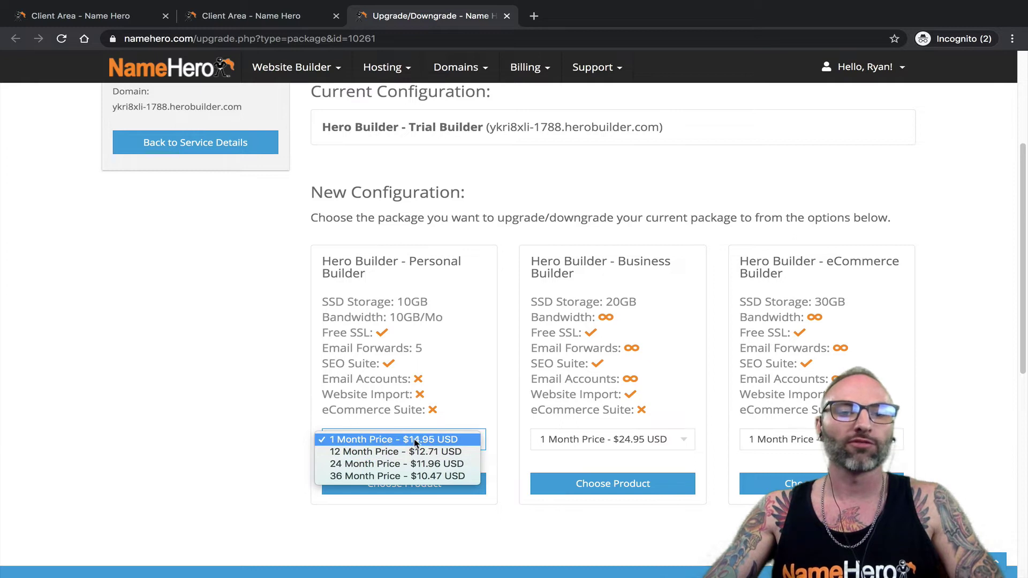
- Compare the Business, eCommerce and Personal price dropdowns, keeping eCommerce Builder on 1 Month Price
{"action": "left_click", "coordinate": [585, 439]}
{"action": "left_click", "coordinate": [585, 439]}
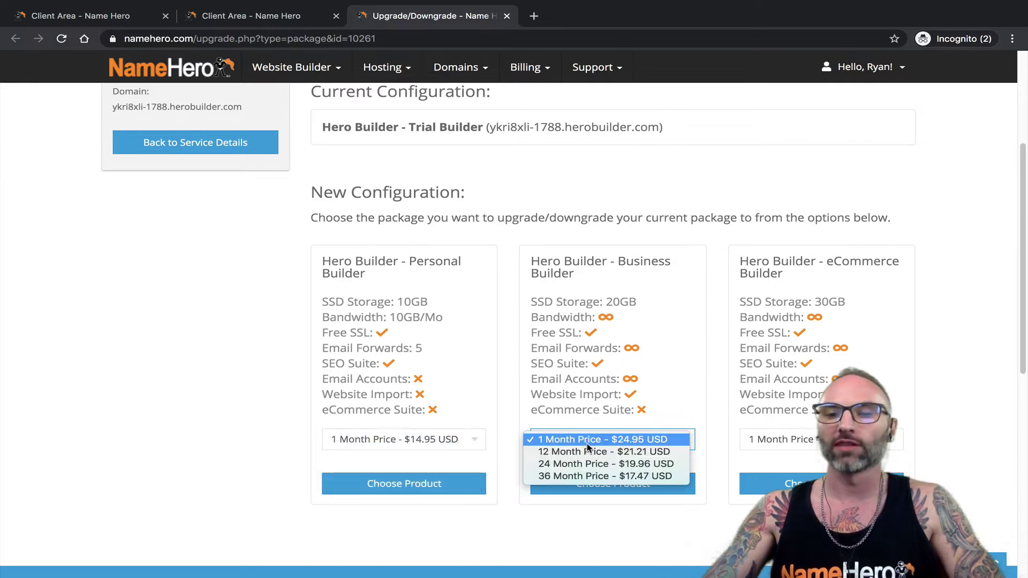
{"action": "left_click", "coordinate": [771, 439]}
{"action": "left_click", "coordinate": [770, 439]}
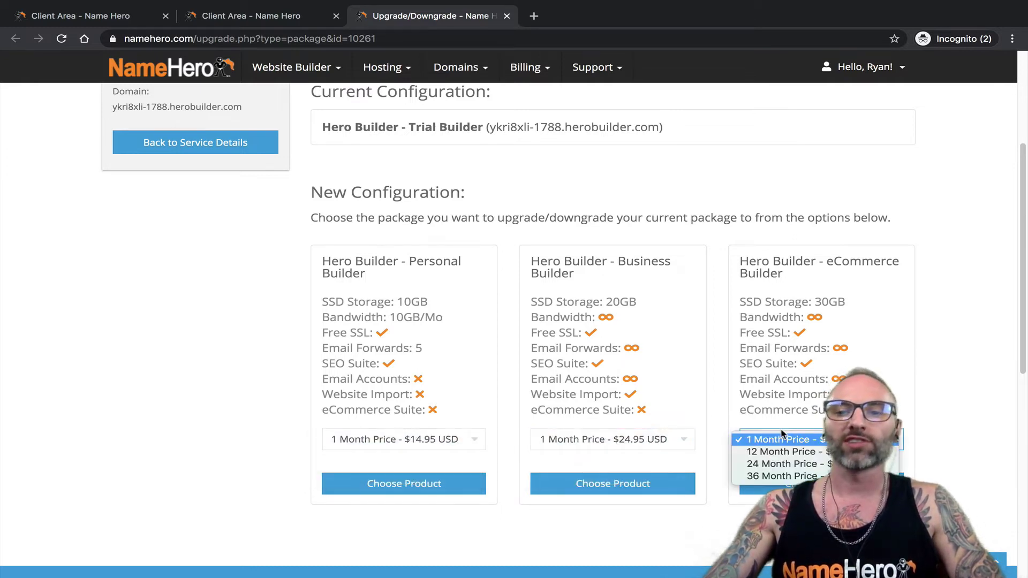
{"action": "left_click", "coordinate": [823, 425]}
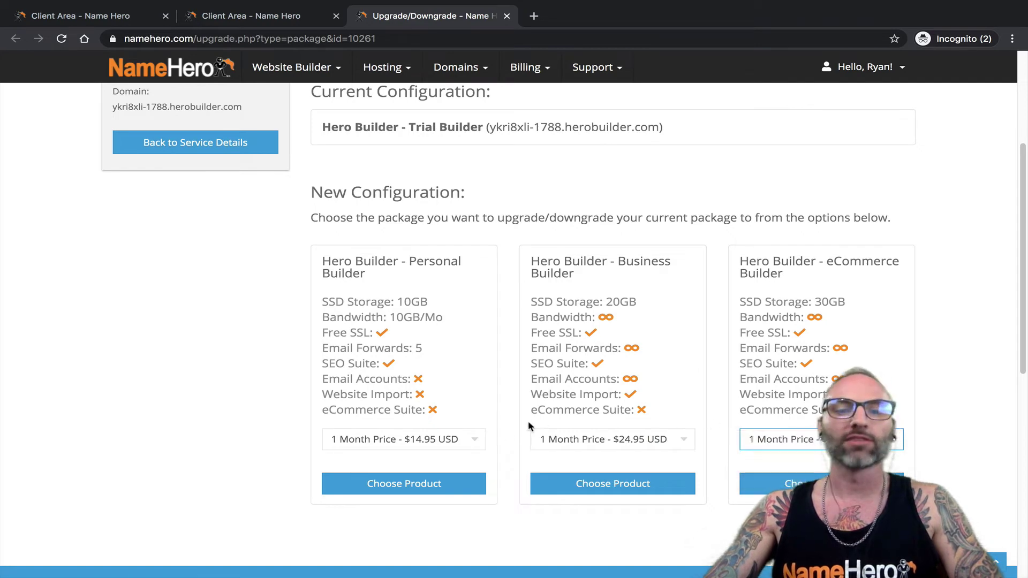
{"action": "left_click", "coordinate": [427, 439]}
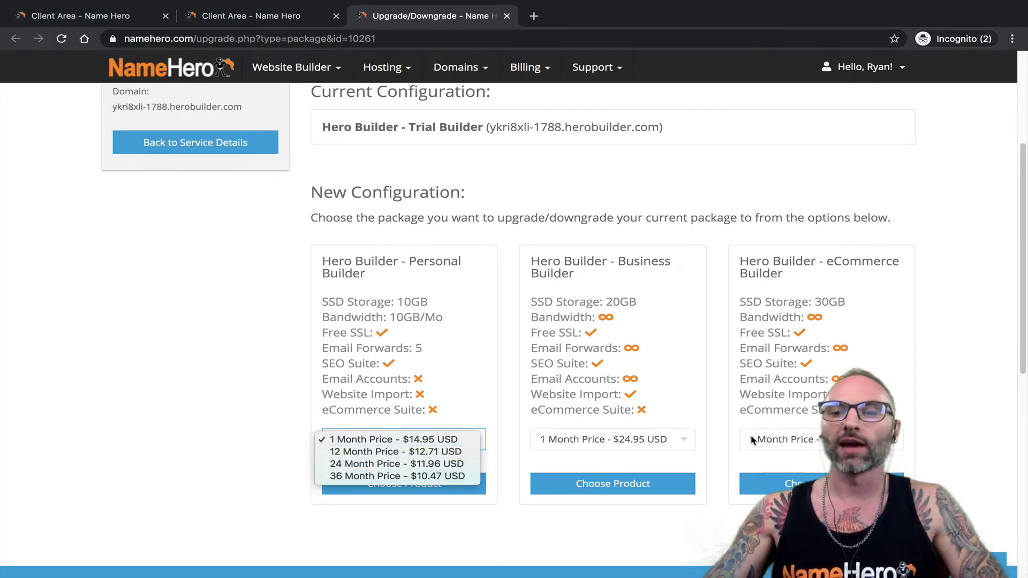
{"action": "left_click", "coordinate": [406, 439]}
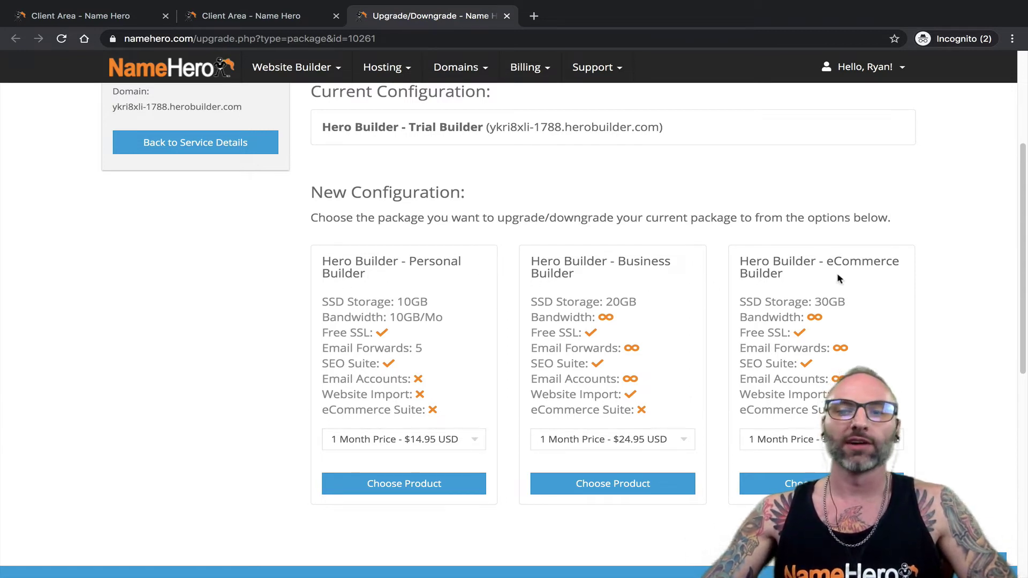
{"action": "left_click_drag", "start_coordinate": [839, 278], "coordinate": [726, 259]}
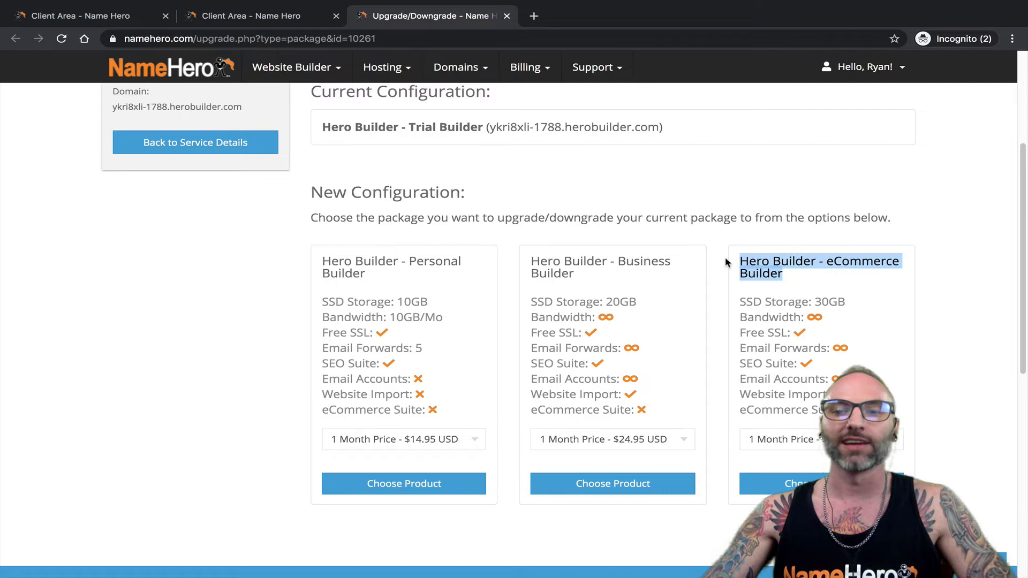
{"action": "left_click", "coordinate": [787, 439]}
{"action": "left_click", "coordinate": [913, 317]}
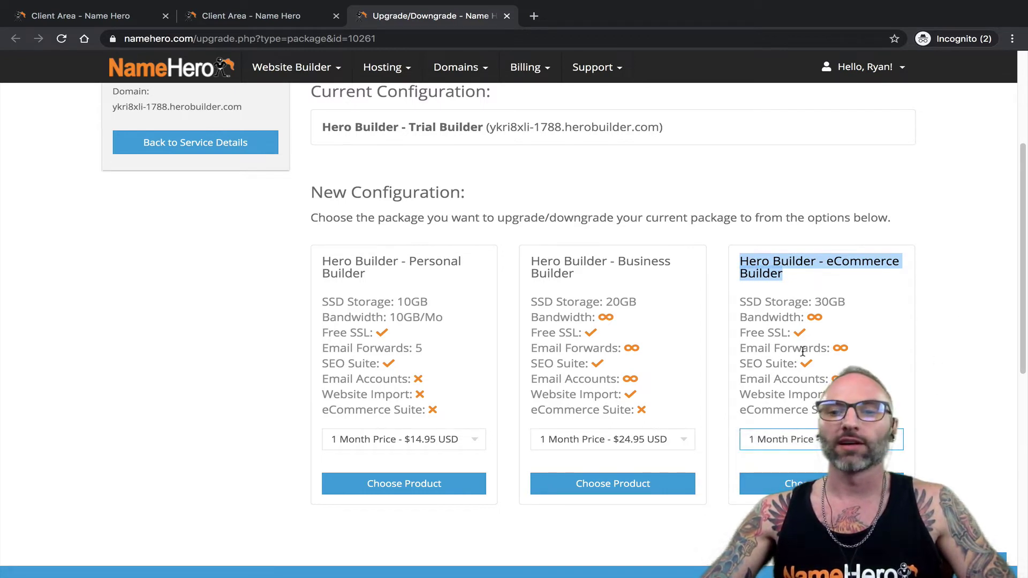
- Choose the eCommerce Builder package and review the upgrade summary
{"action": "left_click", "coordinate": [802, 483]}
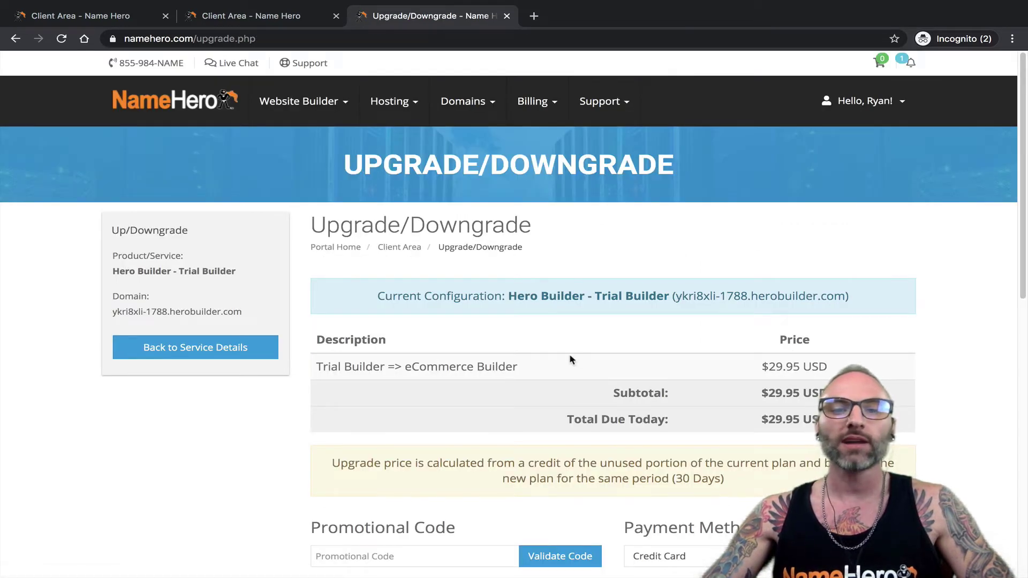
{"action": "scroll", "coordinate": [570, 360], "scroll_direction": "down", "scroll_amount": 2}
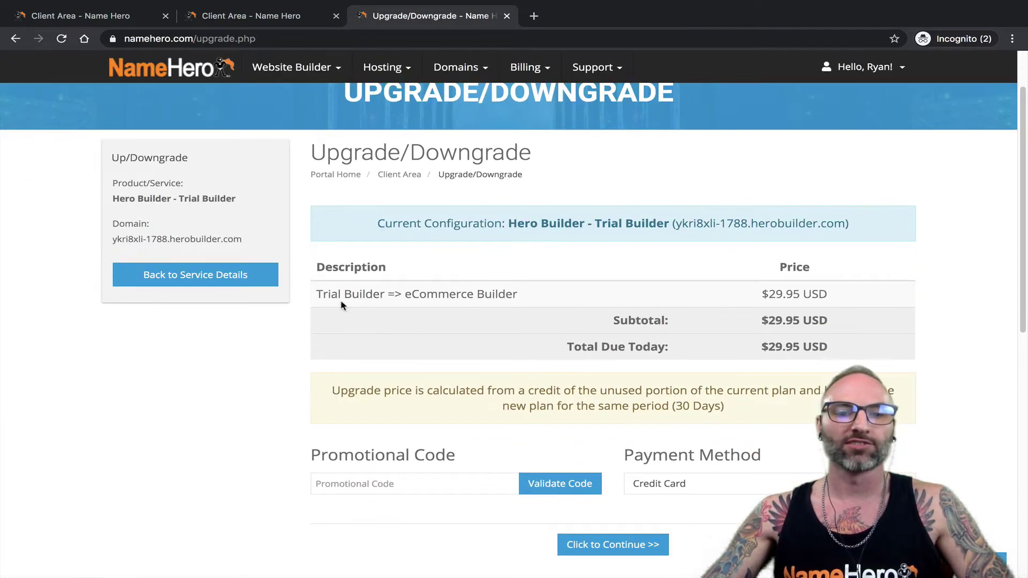
{"action": "left_click_drag", "start_coordinate": [319, 296], "coordinate": [474, 295]}
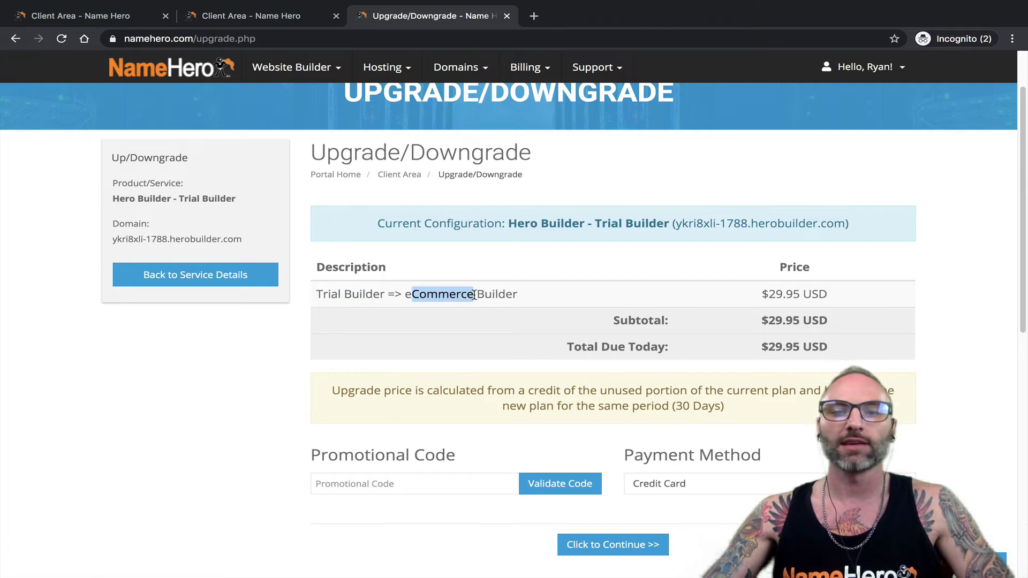
{"action": "scroll", "coordinate": [677, 314], "scroll_direction": "down", "scroll_amount": 3}
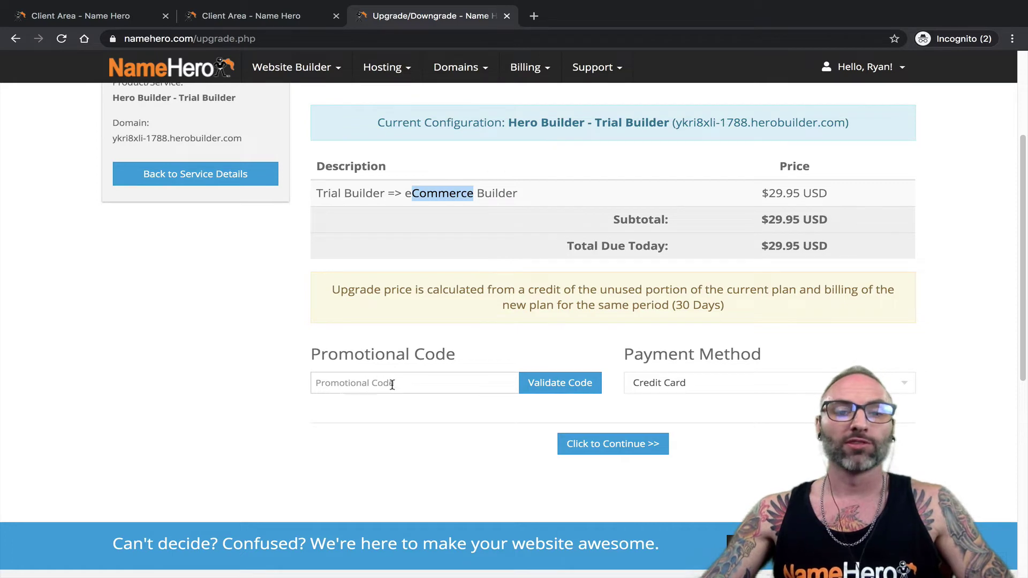
{"action": "scroll", "coordinate": [373, 385], "scroll_direction": "up", "scroll_amount": 1}
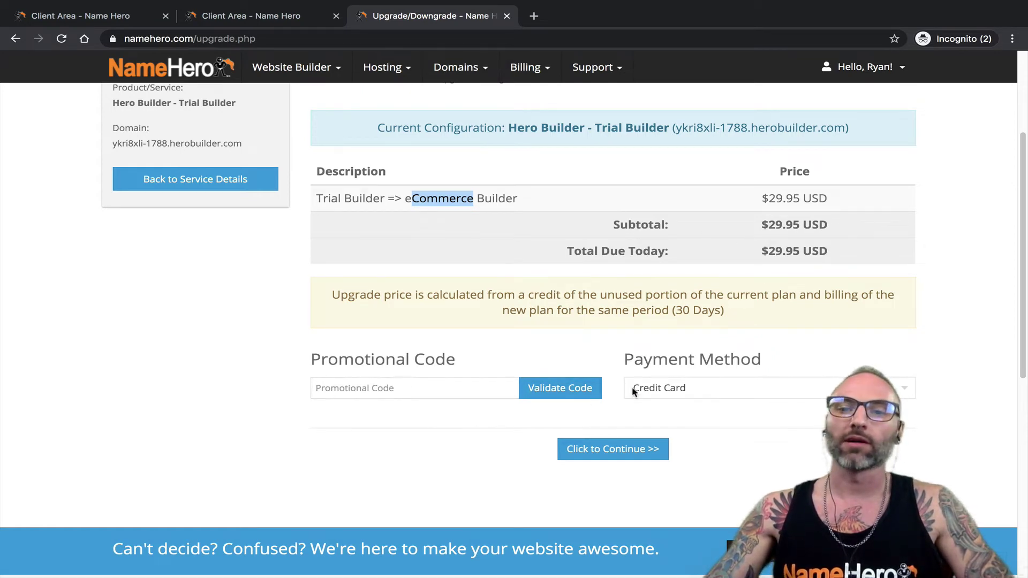
- Keep Credit Card as the payment method and place the $29.95 upgrade order
{"action": "left_click_drag", "start_coordinate": [625, 361], "coordinate": [694, 364]}
{"action": "left_click", "coordinate": [690, 386]}
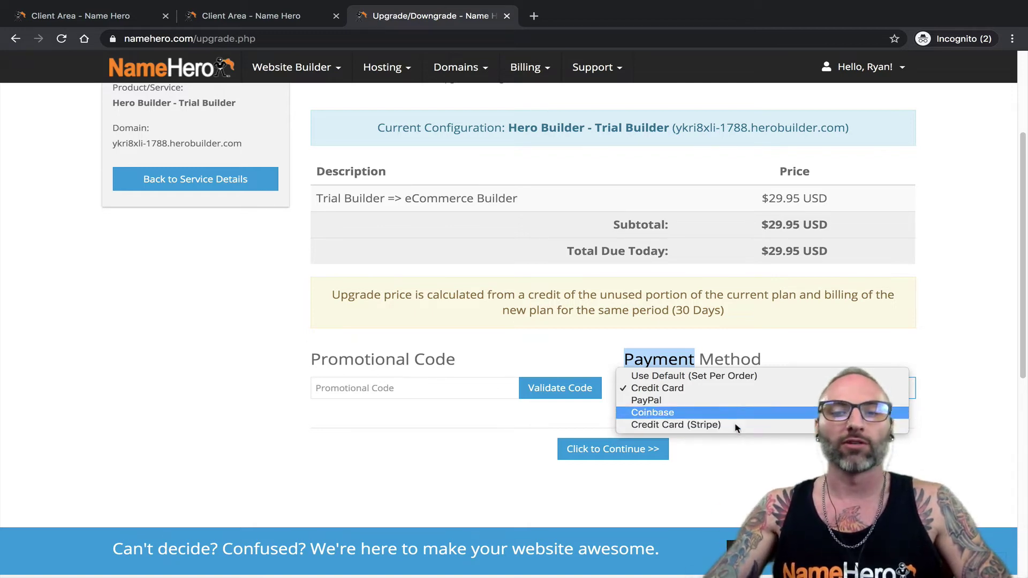
{"action": "left_click", "coordinate": [828, 348]}
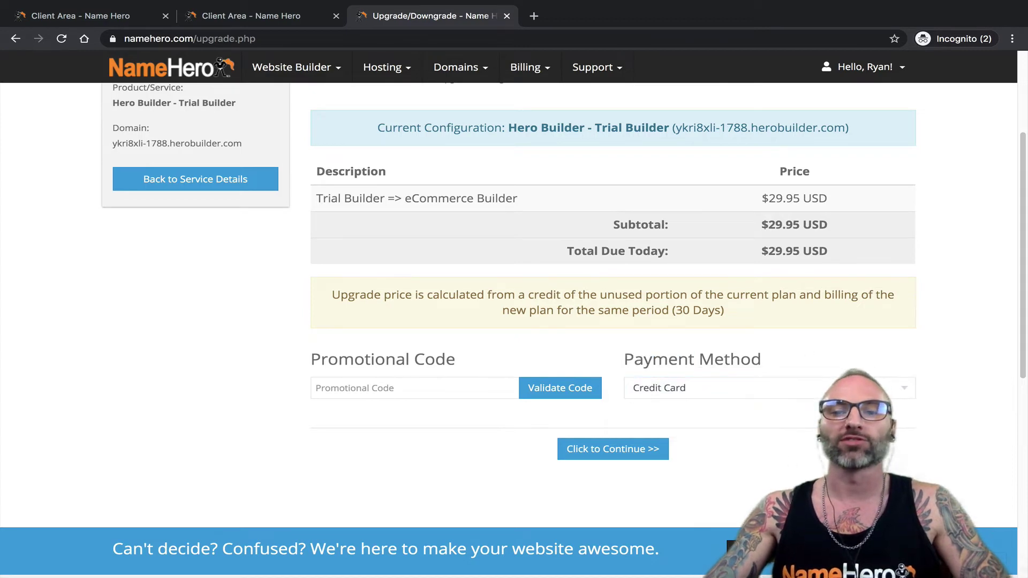
{"action": "left_click", "coordinate": [609, 460]}
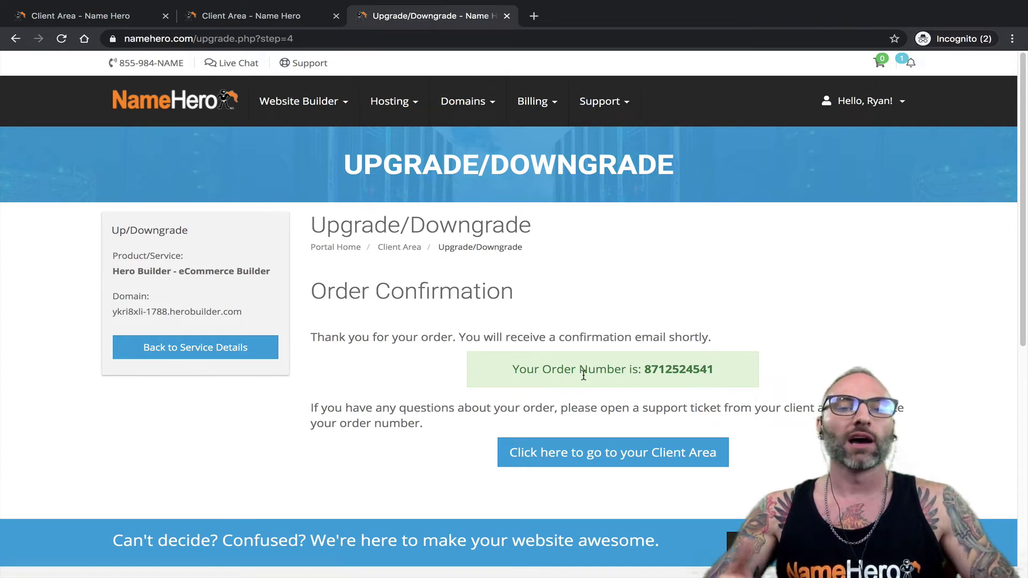
- Go from the Client Area to My Products & Services and select the $29.95 monthly eCommerce Builder
{"action": "left_click", "coordinate": [594, 452]}
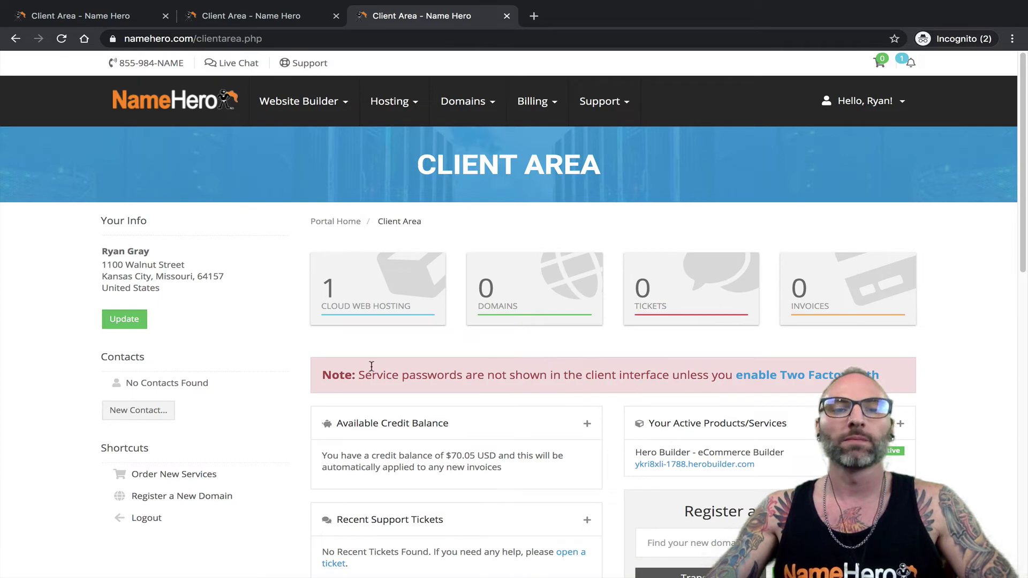
{"action": "left_click", "coordinate": [358, 279]}
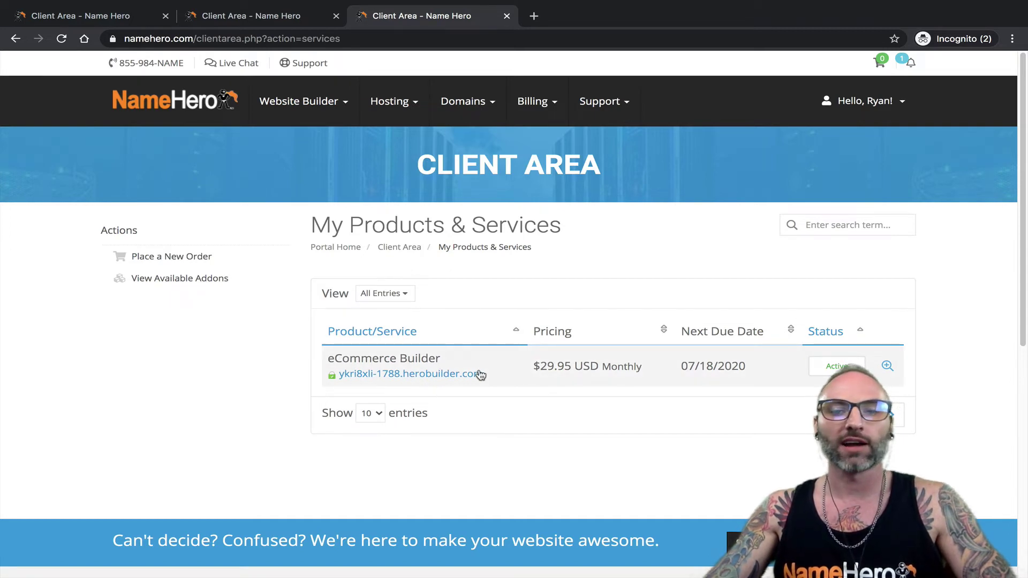
{"action": "left_click", "coordinate": [408, 358]}
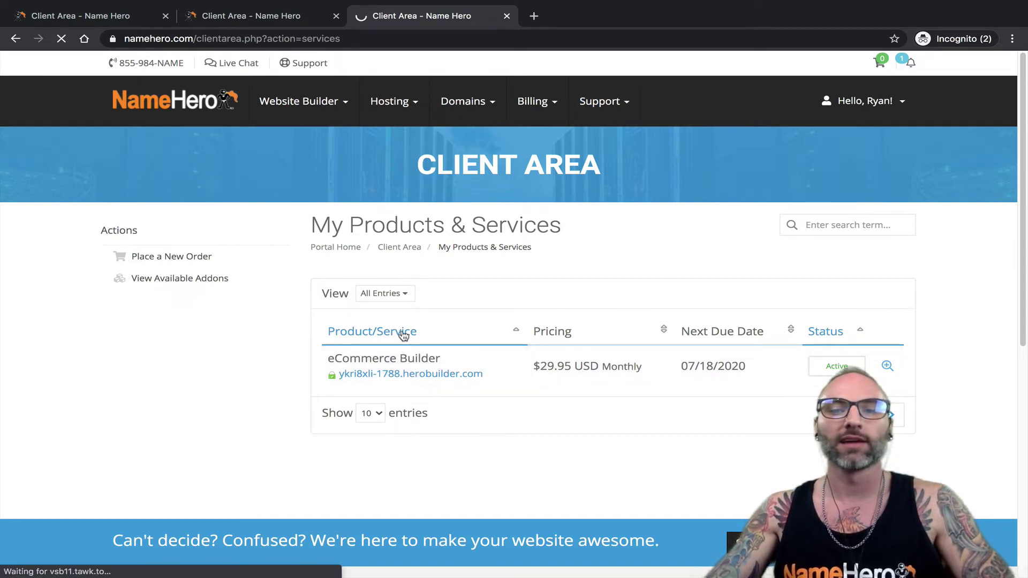
- Review the eCommerce Builder's billing details, highlighting the 07/18/2020 next due date
{"action": "scroll", "coordinate": [431, 329], "scroll_direction": "down", "scroll_amount": 2}
{"action": "scroll", "coordinate": [434, 326], "scroll_direction": "down", "scroll_amount": 1}
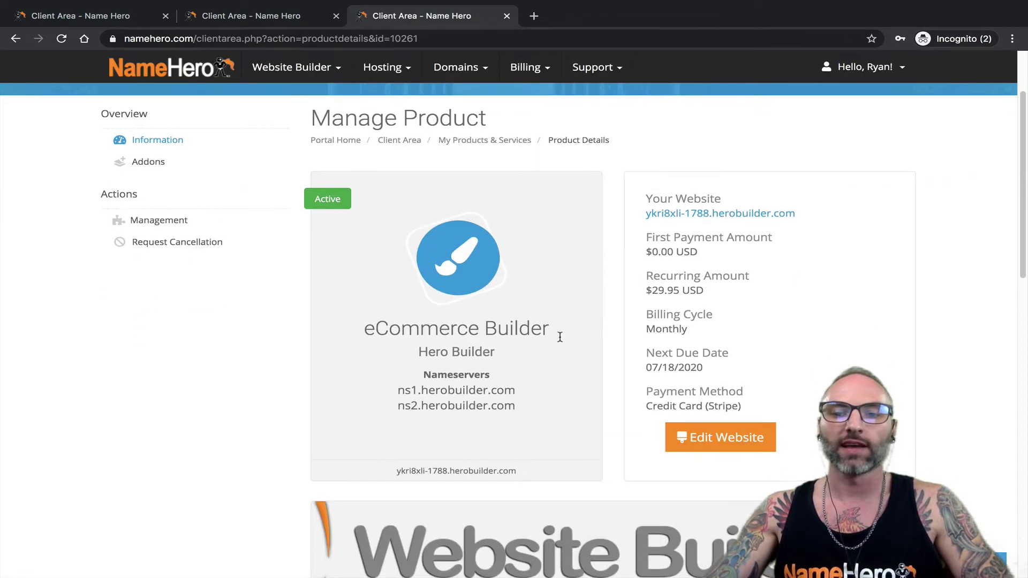
{"action": "scroll", "coordinate": [957, 412], "scroll_direction": "up", "scroll_amount": 1}
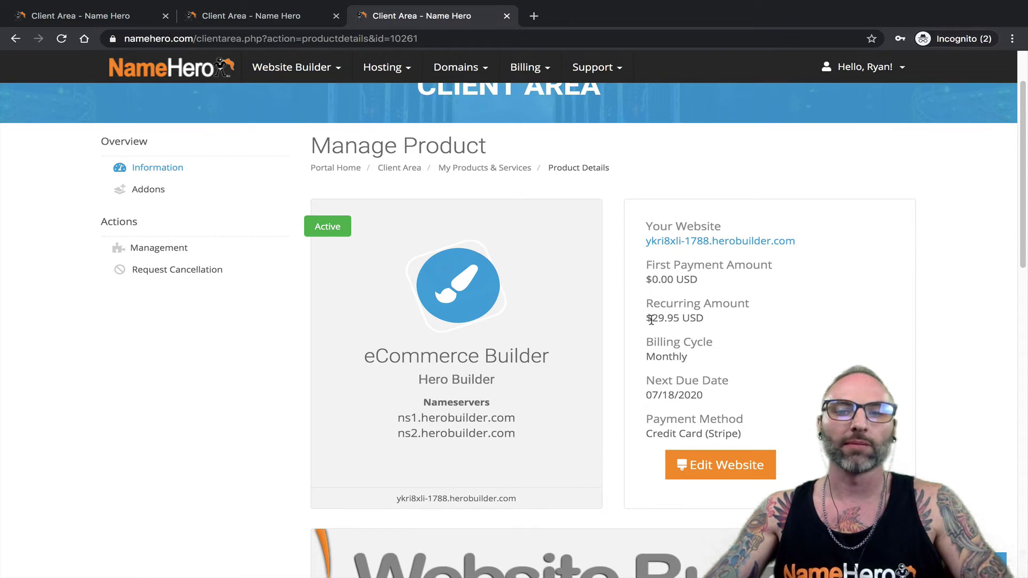
{"action": "left_click_drag", "start_coordinate": [677, 391], "coordinate": [652, 386]}
{"action": "left_click", "coordinate": [677, 406]}
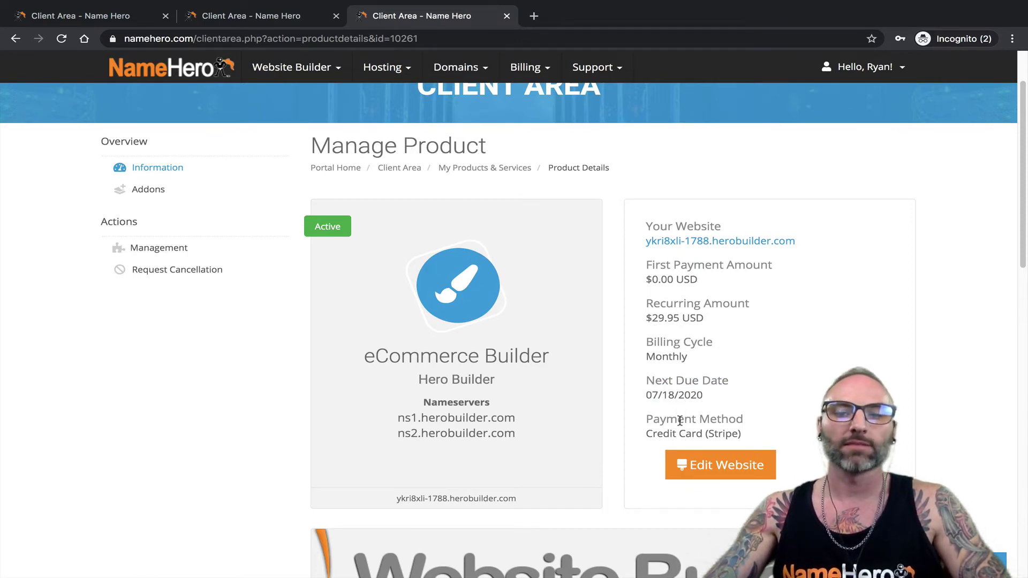
{"action": "scroll", "coordinate": [663, 417], "scroll_direction": "down", "scroll_amount": 3}
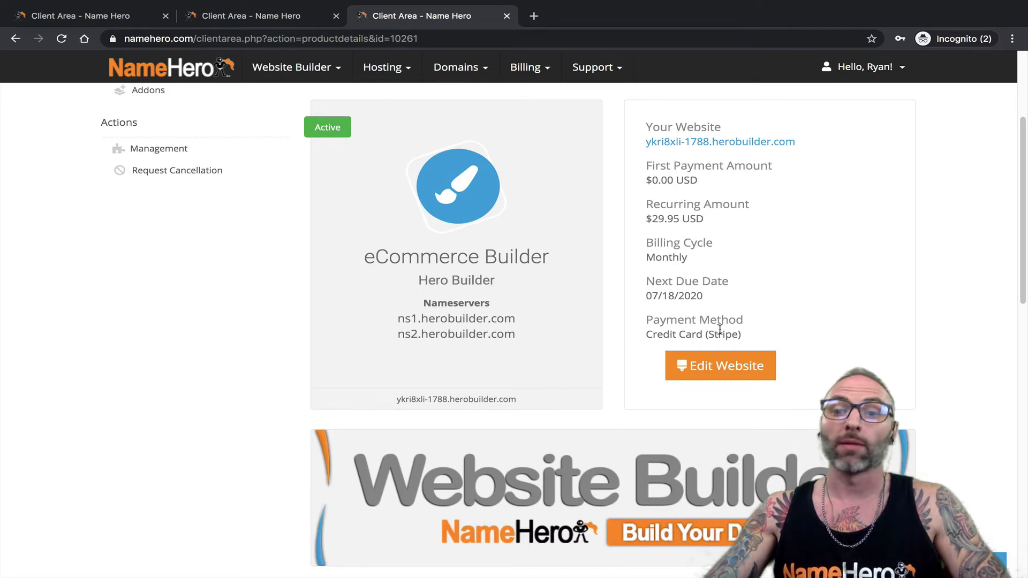
{"action": "scroll", "coordinate": [678, 329], "scroll_direction": "down", "scroll_amount": 1}
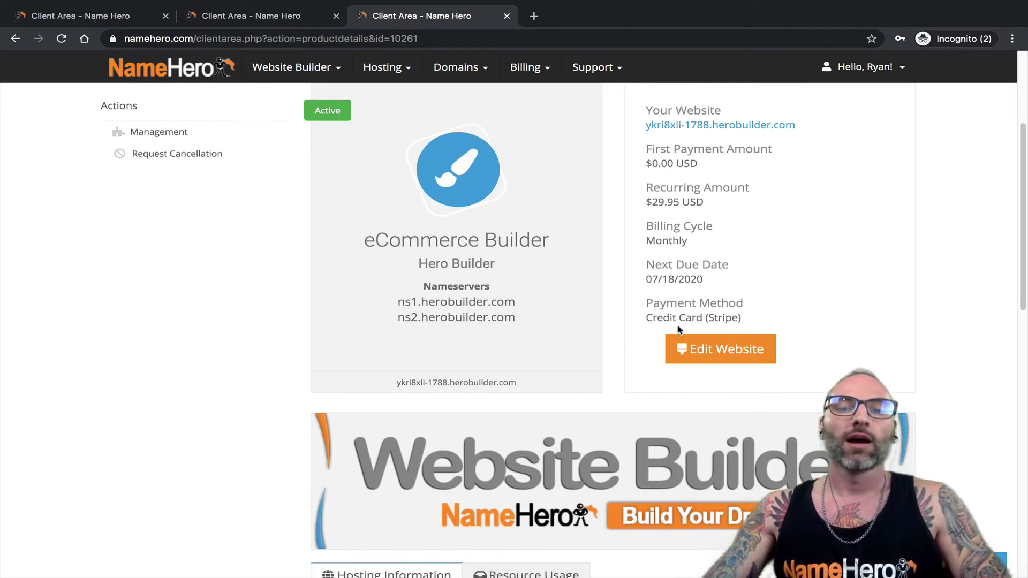
{"action": "scroll", "coordinate": [659, 318], "scroll_direction": "up", "scroll_amount": 1}
{"action": "scroll", "coordinate": [624, 363], "scroll_direction": "up", "scroll_amount": 3}
{"action": "scroll", "coordinate": [624, 363], "scroll_direction": "down", "scroll_amount": 2}
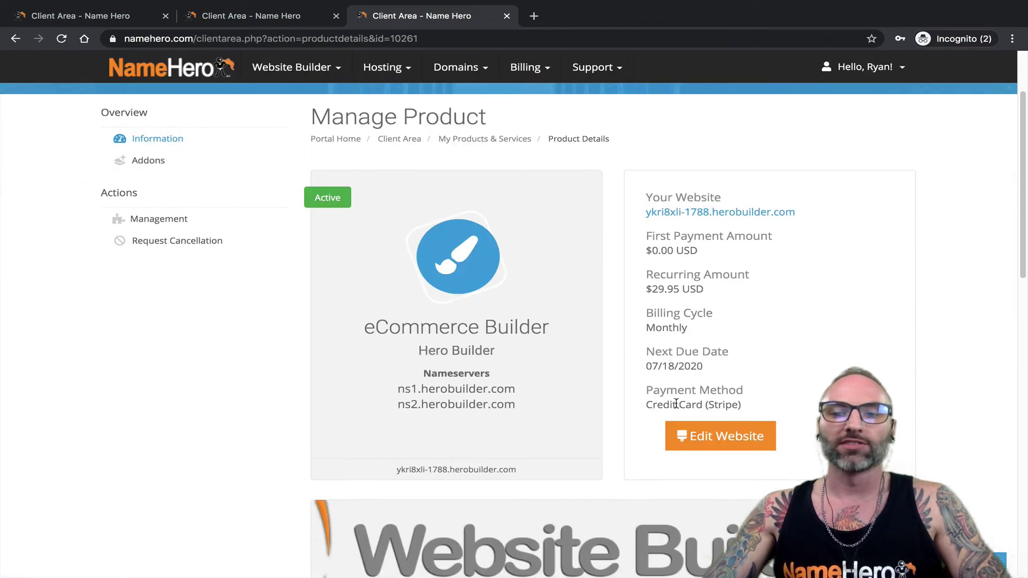
- Launch HeroBuilder for the site and bring up the Commerce elements from the add panel
{"action": "left_click", "coordinate": [708, 436]}
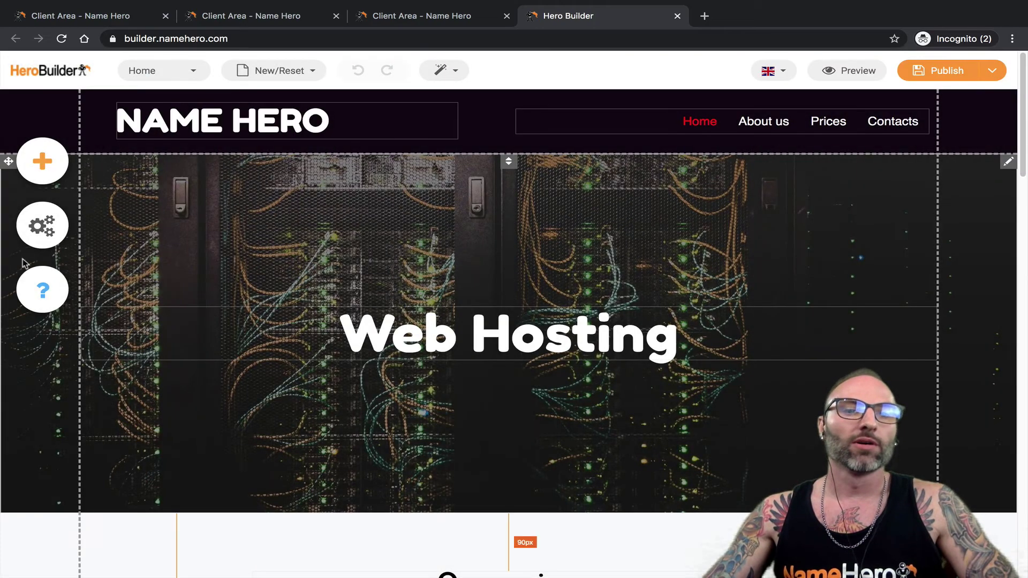
{"action": "left_click", "coordinate": [42, 161]}
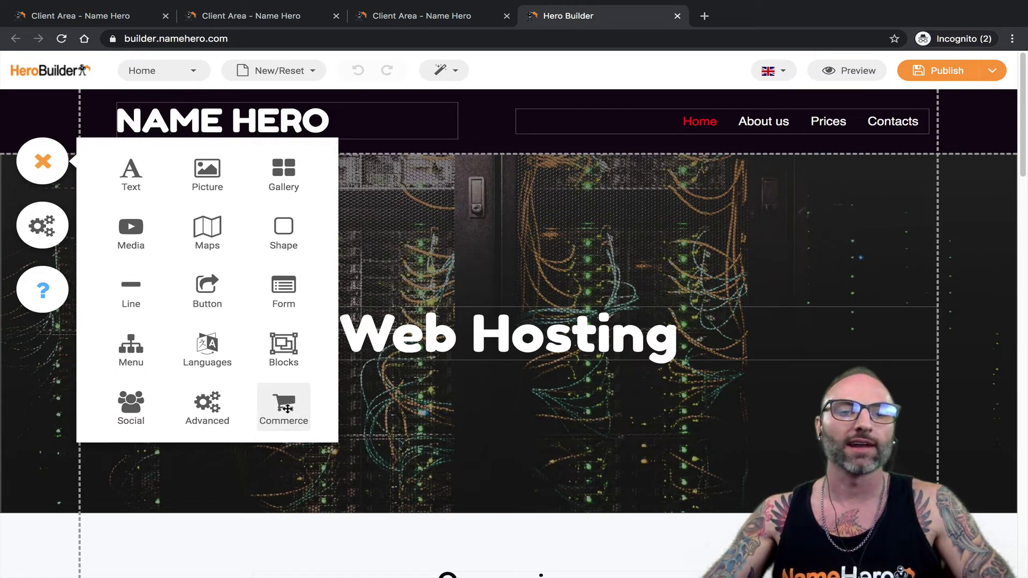
{"action": "left_click", "coordinate": [287, 409]}
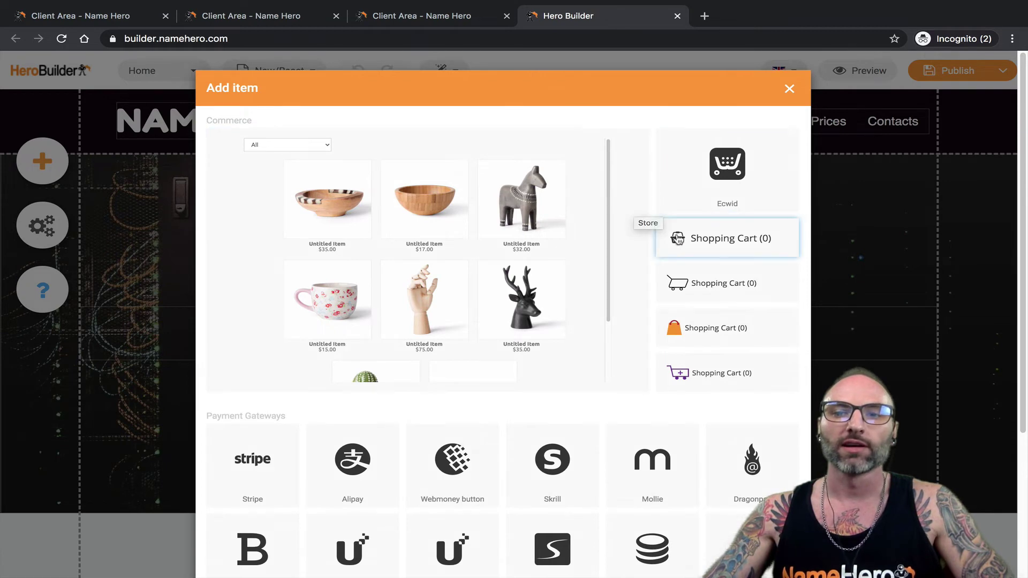
- Browse the commerce items and gateways like Stripe and 2Checkout, cancel, and return to the Client Area tab
{"action": "scroll", "coordinate": [476, 276], "scroll_direction": "down", "scroll_amount": 1}
{"action": "scroll", "coordinate": [477, 276], "scroll_direction": "down", "scroll_amount": 1}
{"action": "scroll", "coordinate": [477, 276], "scroll_direction": "up", "scroll_amount": 2}
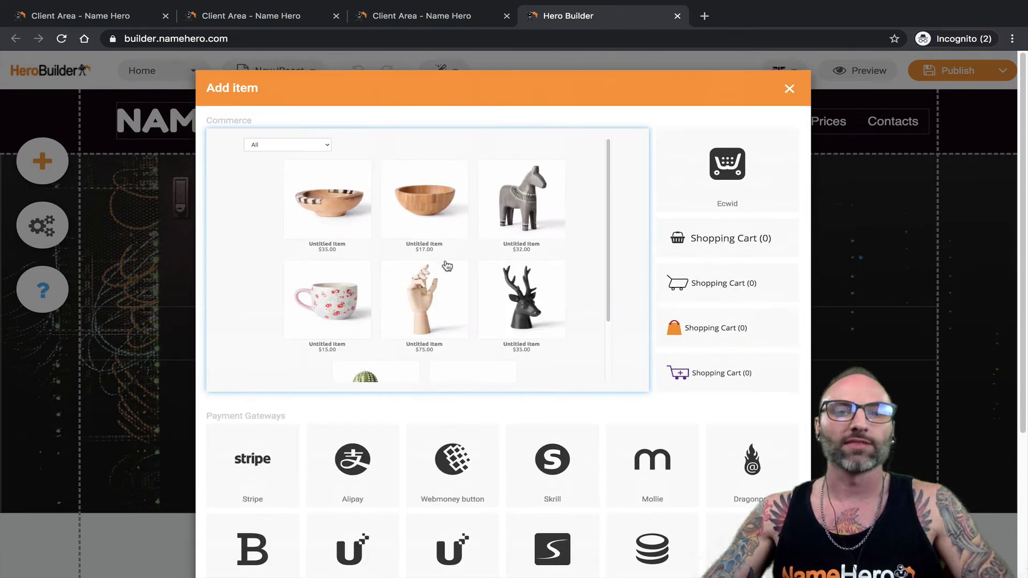
{"action": "scroll", "coordinate": [471, 278], "scroll_direction": "down", "scroll_amount": 3}
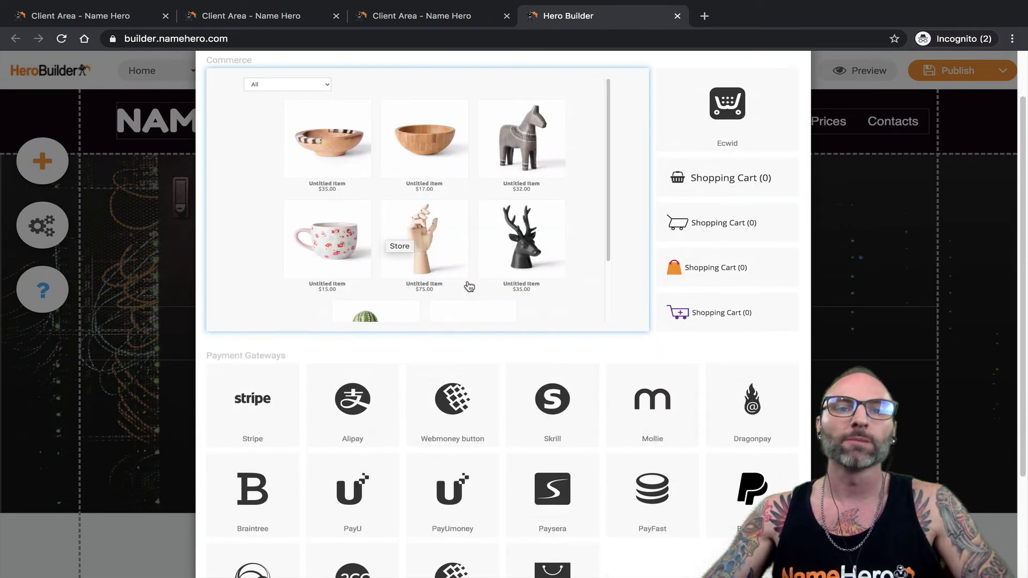
{"action": "scroll", "coordinate": [407, 198], "scroll_direction": "down", "scroll_amount": 2}
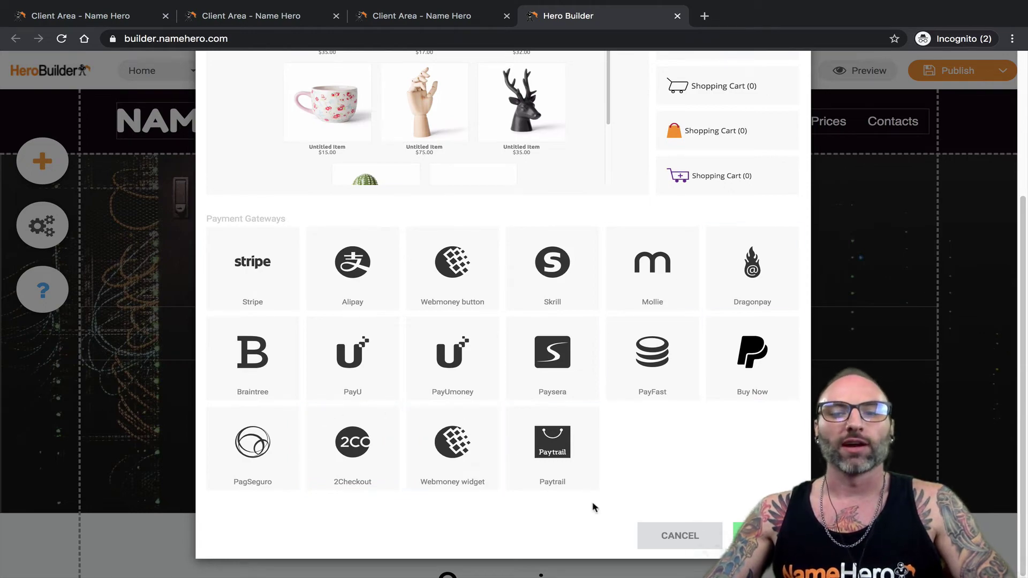
{"action": "left_click", "coordinate": [680, 536]}
{"action": "left_click", "coordinate": [430, 20]}
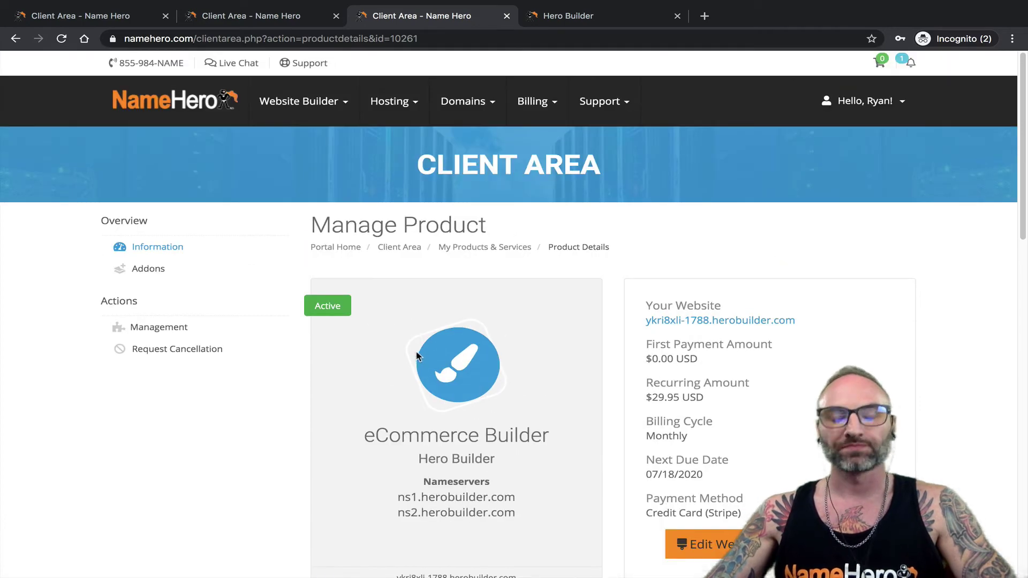
{"action": "scroll", "coordinate": [418, 356], "scroll_direction": "down", "scroll_amount": 2}
{"action": "scroll", "coordinate": [420, 351], "scroll_direction": "down", "scroll_amount": 4}
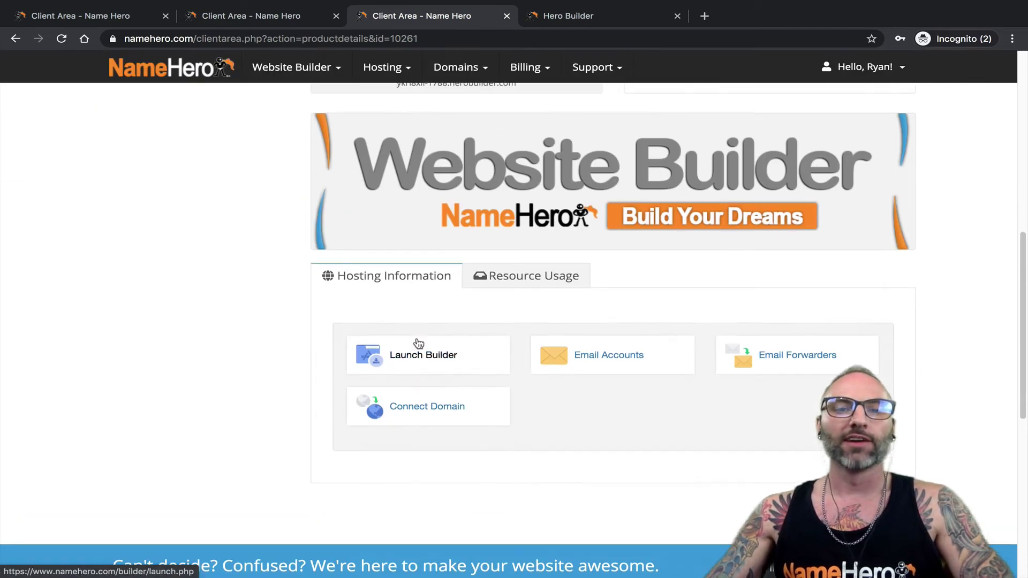
{"action": "scroll", "coordinate": [416, 343], "scroll_direction": "up", "scroll_amount": 7}
{"action": "scroll", "coordinate": [417, 346], "scroll_direction": "down", "scroll_amount": 6}
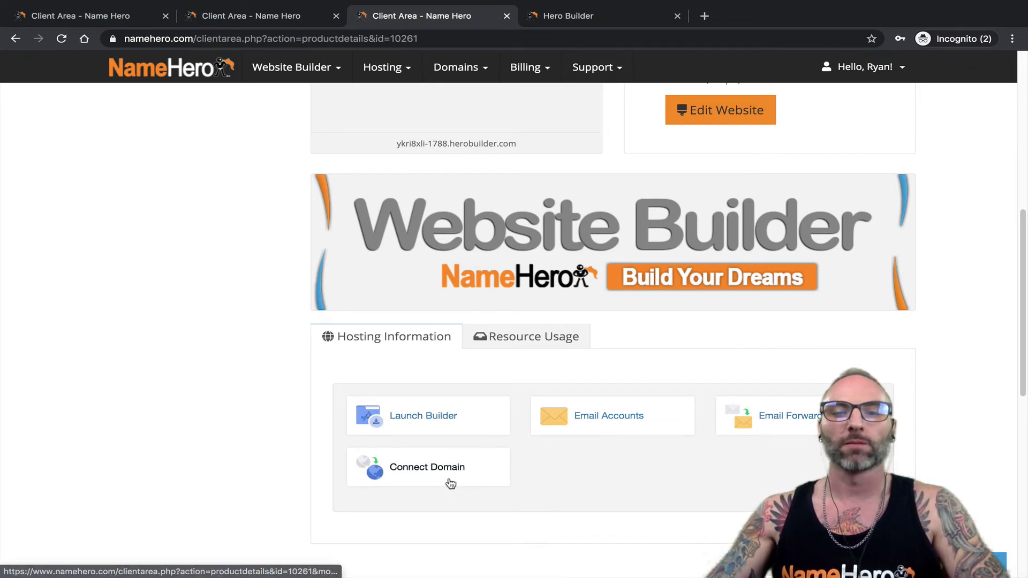
{"action": "scroll", "coordinate": [339, 420], "scroll_direction": "up", "scroll_amount": 5}
{"action": "scroll", "coordinate": [340, 420], "scroll_direction": "up", "scroll_amount": 2}
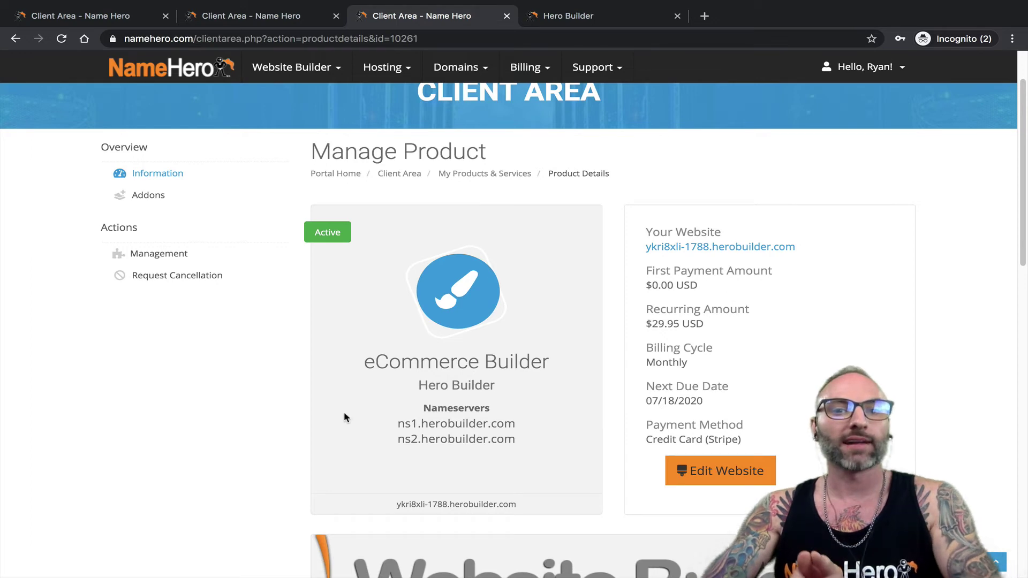
{"action": "scroll", "coordinate": [509, 379], "scroll_direction": "down", "scroll_amount": 7}
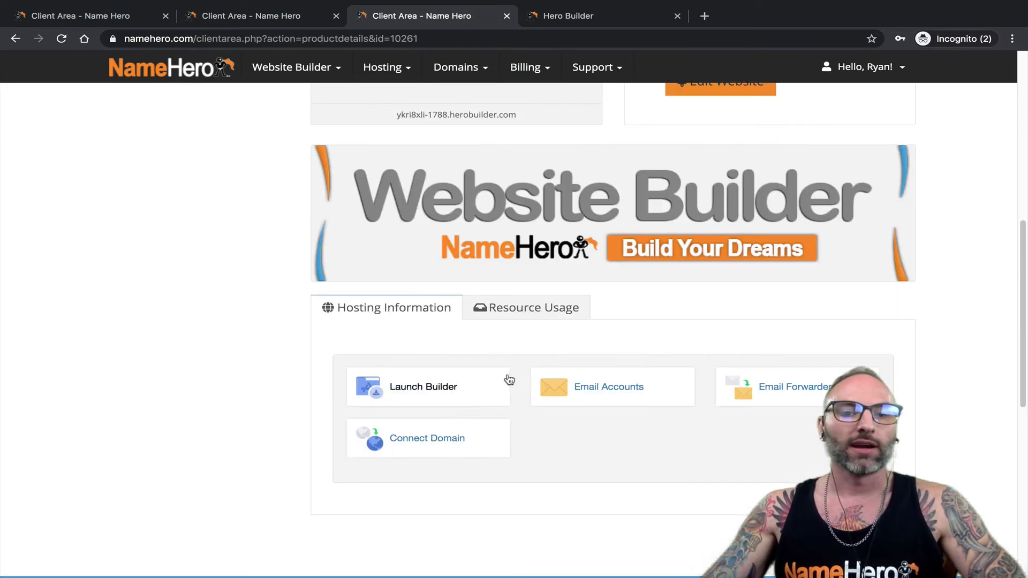
- Look over the website's Connect Domain page, then go to Domains > Register a New Domain
{"action": "left_click", "coordinate": [436, 437]}
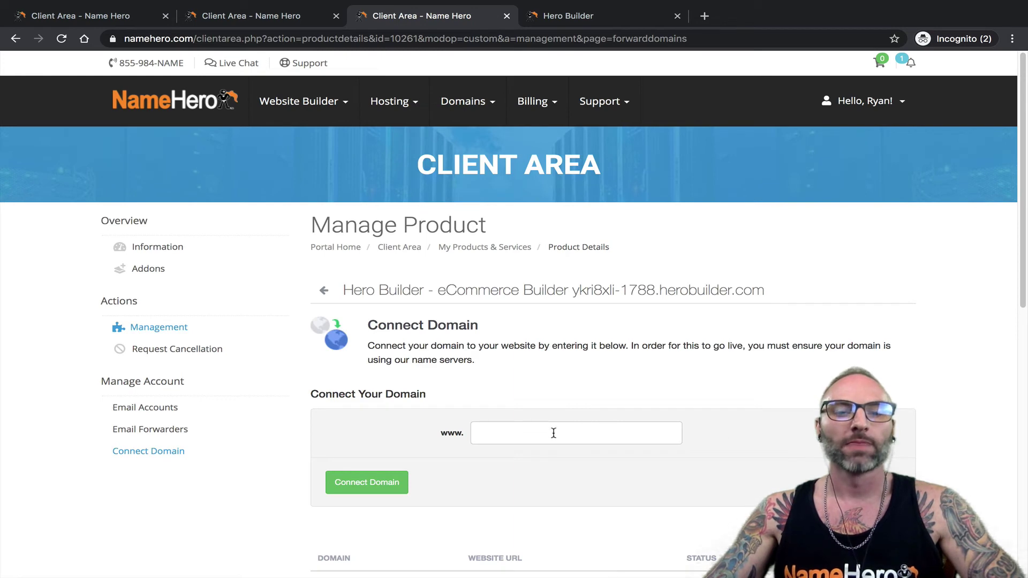
{"action": "scroll", "coordinate": [495, 436], "scroll_direction": "down", "scroll_amount": 1}
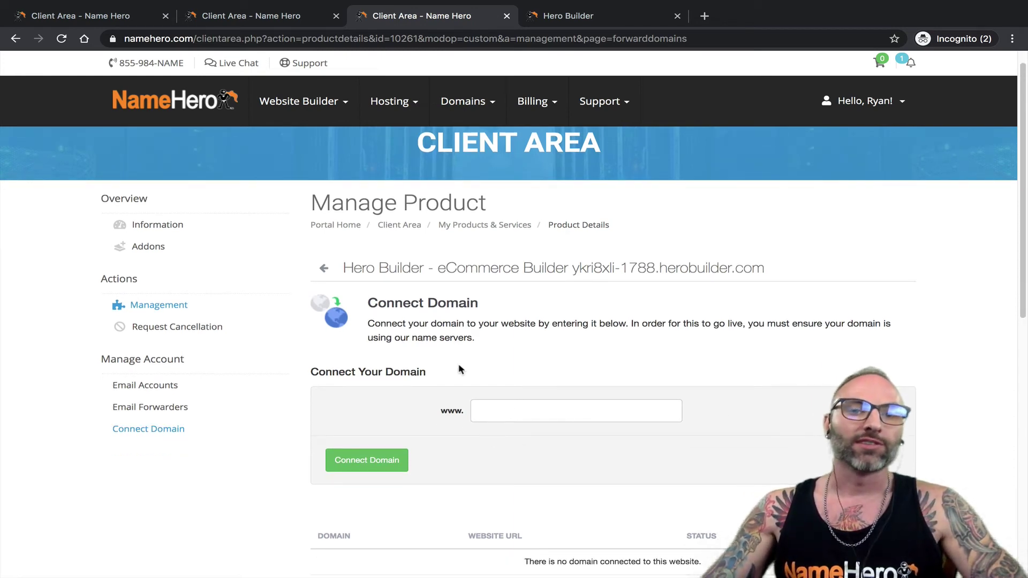
{"action": "mouse_move", "coordinate": [462, 101]}
{"action": "left_click", "coordinate": [471, 191]}
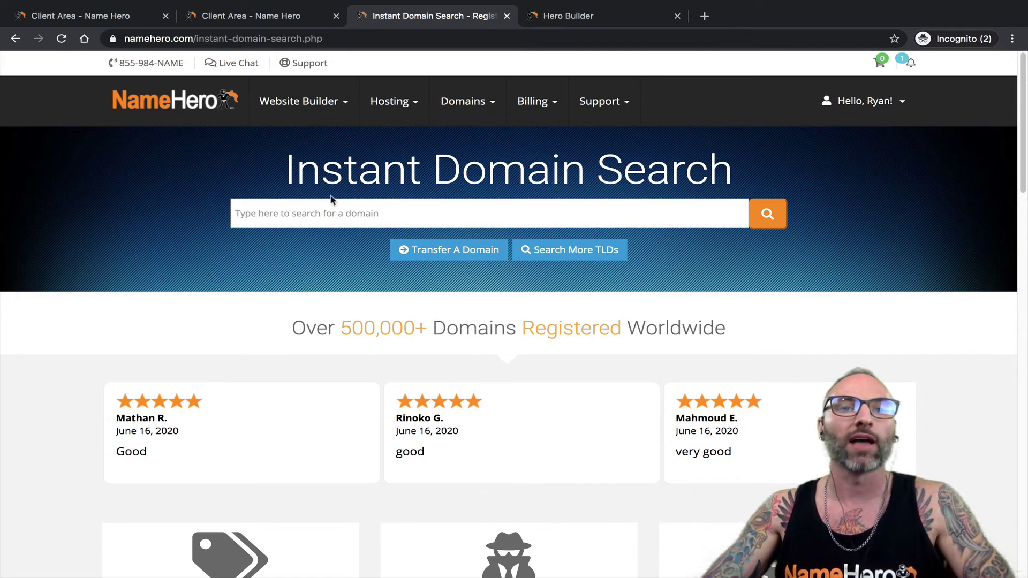
- Switch to the Trial Builder product's tab and open Website Builder > Hero Builder
{"action": "mouse_move", "coordinate": [280, 115]}
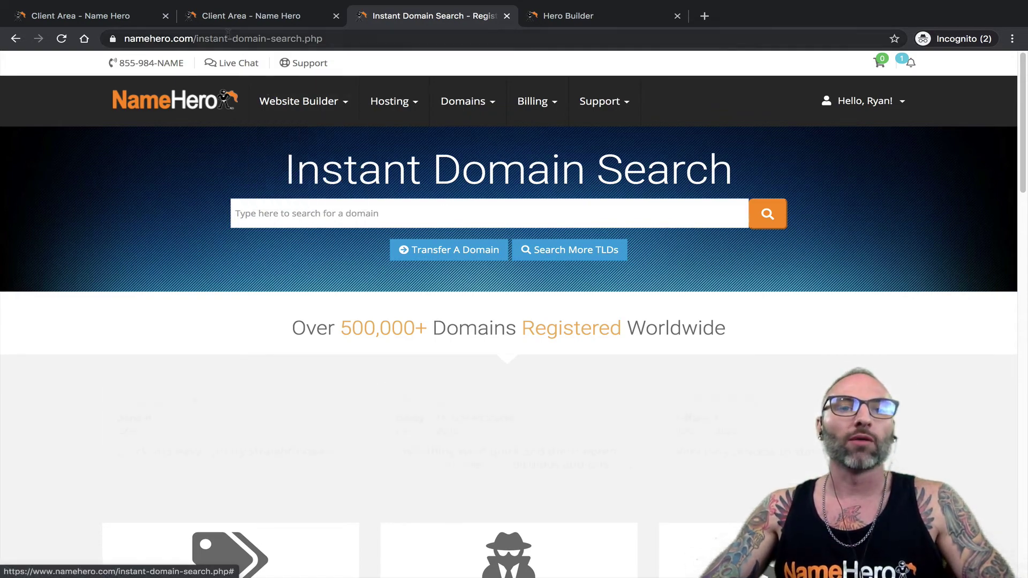
{"action": "left_click", "coordinate": [239, 20]}
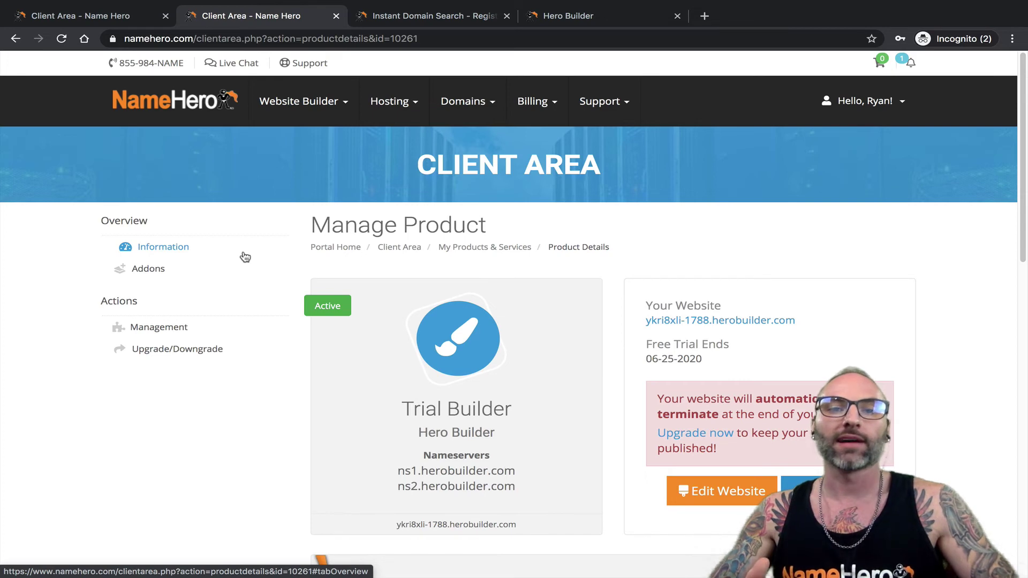
{"action": "mouse_move", "coordinate": [299, 102]}
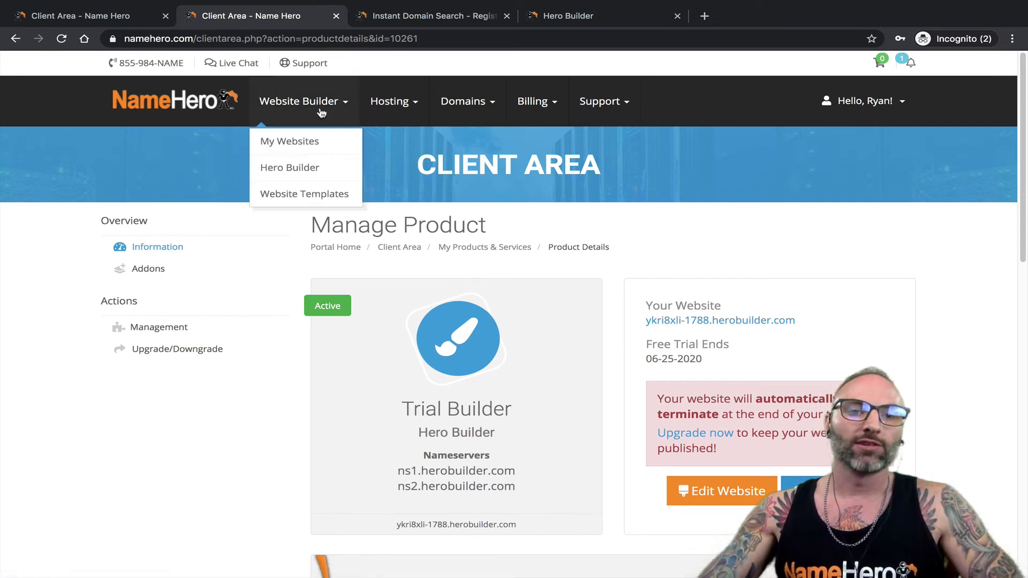
{"action": "mouse_move", "coordinate": [294, 131]}
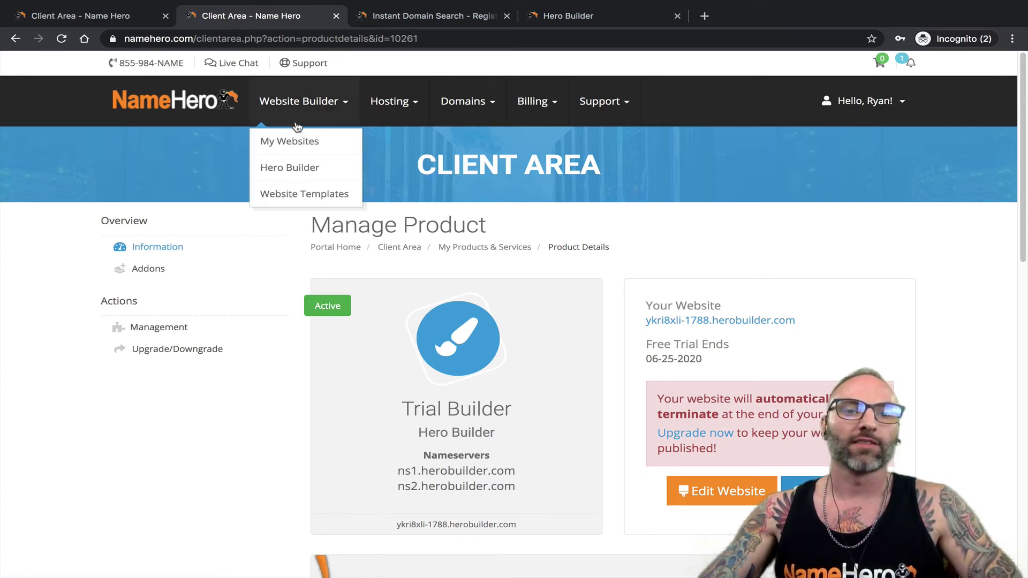
{"action": "left_click", "coordinate": [301, 169]}
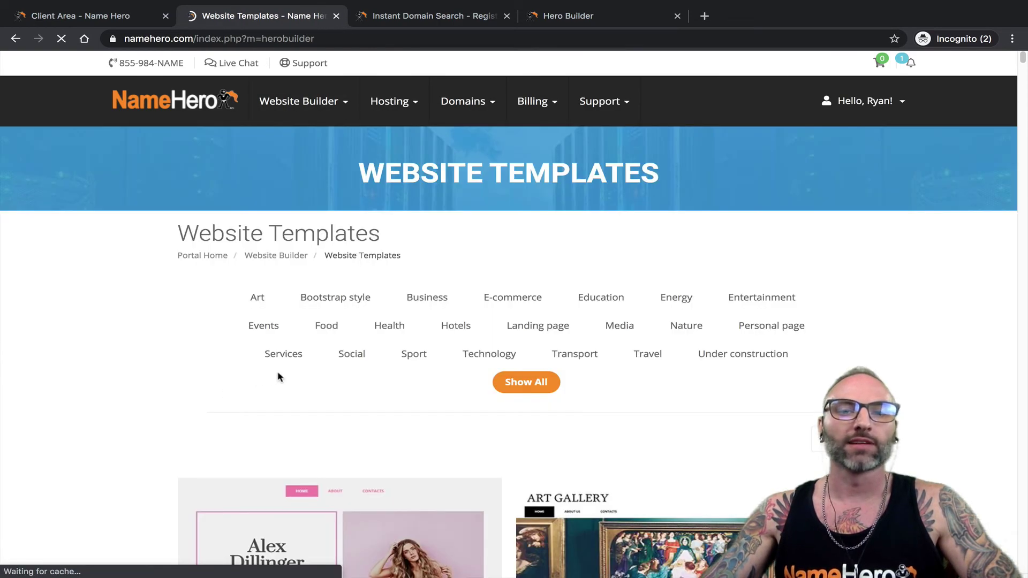
- Start a site from the Alex Dillinger template, then dismiss the Deploy A New Website prompt
{"action": "scroll", "coordinate": [292, 353], "scroll_direction": "down", "scroll_amount": 10}
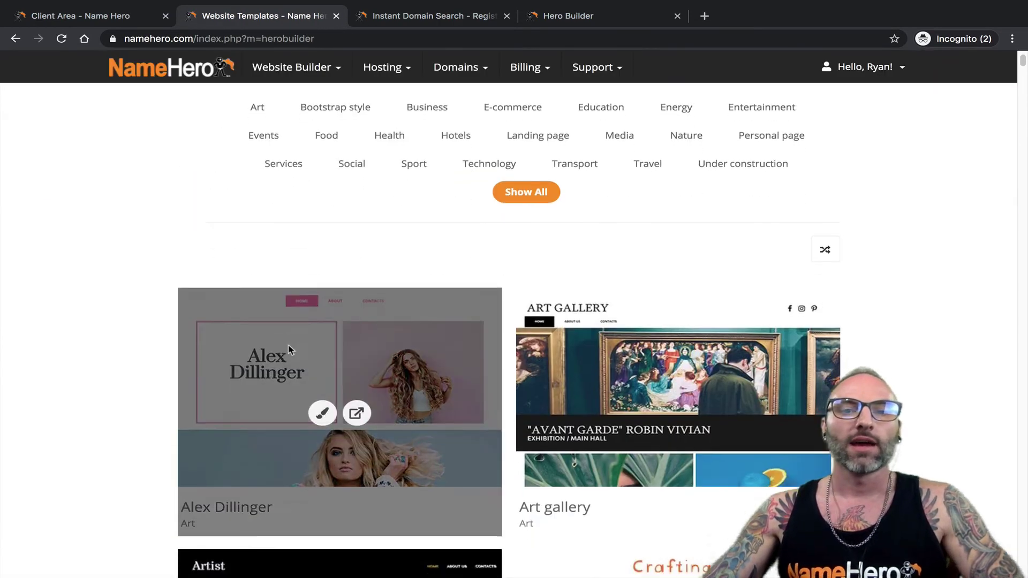
{"action": "scroll", "coordinate": [297, 326], "scroll_direction": "up", "scroll_amount": 10}
{"action": "scroll", "coordinate": [294, 339], "scroll_direction": "down", "scroll_amount": 2}
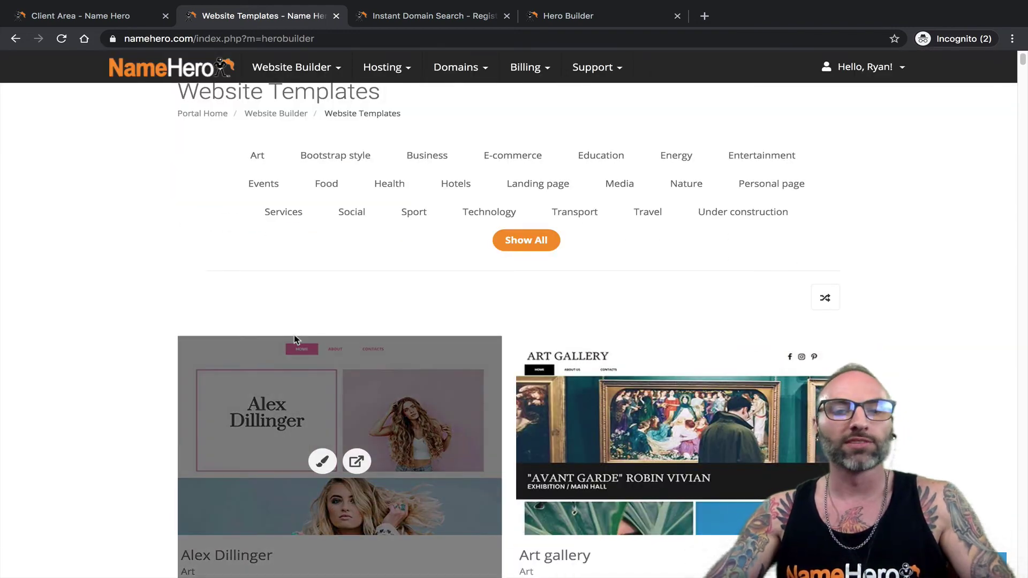
{"action": "left_click", "coordinate": [321, 462]}
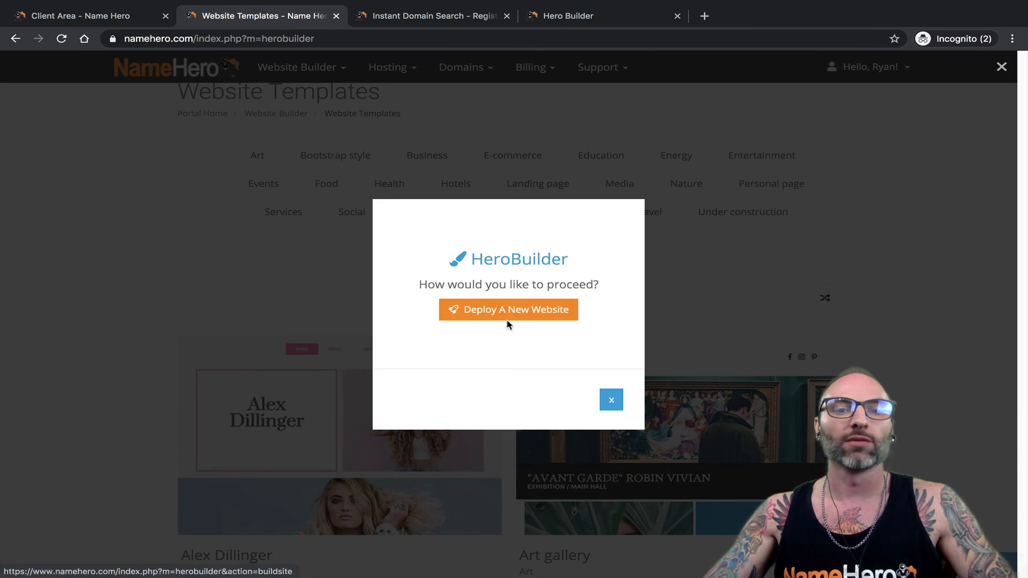
{"action": "left_click", "coordinate": [610, 399]}
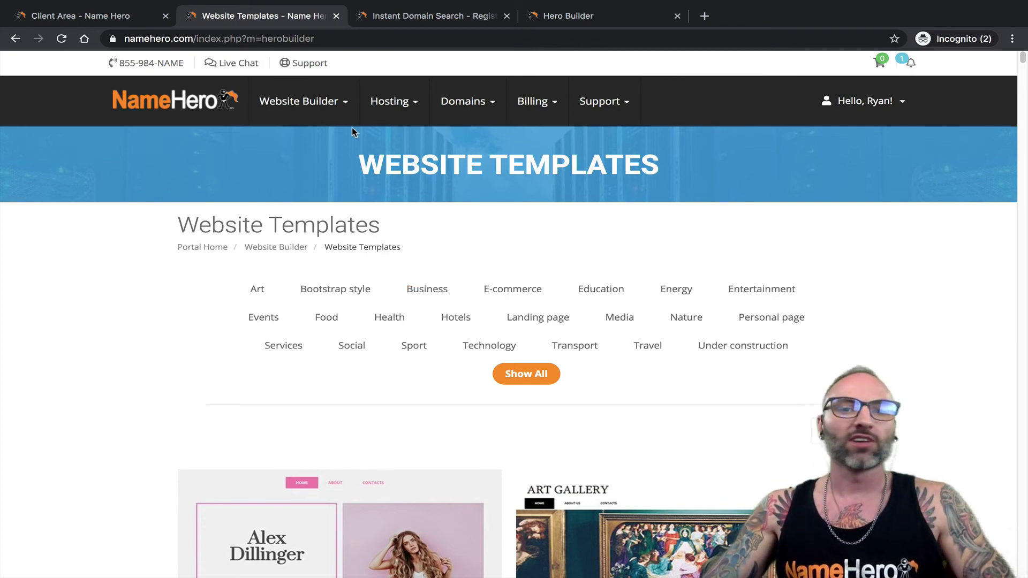
- Return to the Client Area dashboard ($70.05 credit, 0 invoices) and show the Billing menu options
{"action": "mouse_move", "coordinate": [425, 111]}
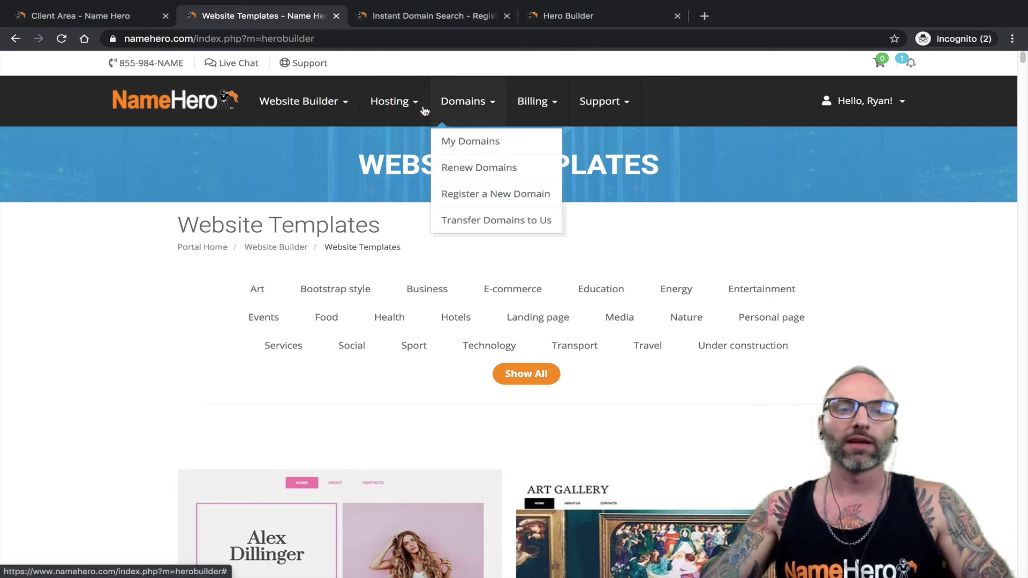
{"action": "left_click", "coordinate": [148, 102]}
{"action": "mouse_move", "coordinate": [551, 106]}
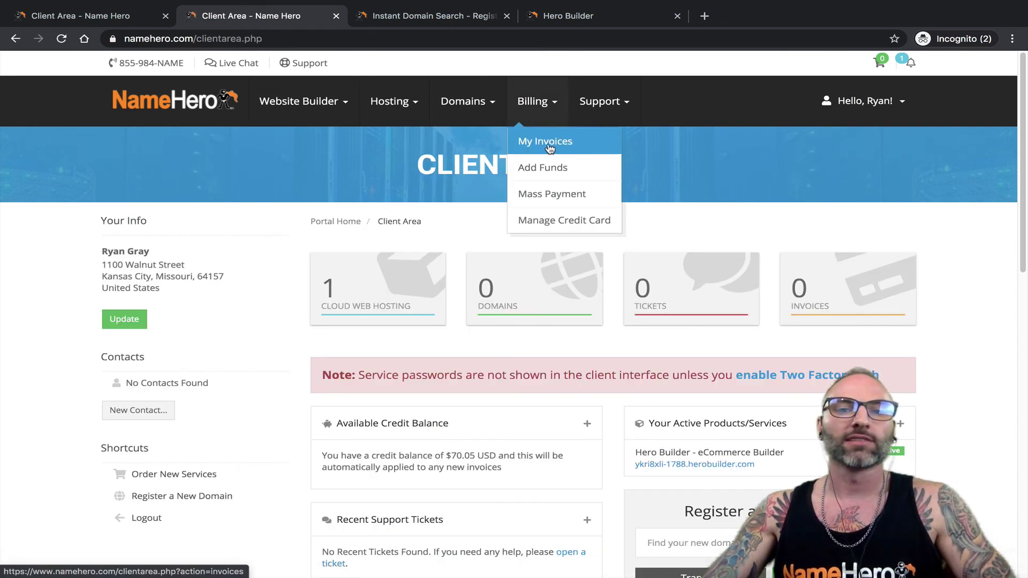
{"action": "left_click", "coordinate": [520, 166]}
{"action": "mouse_move", "coordinate": [549, 128]}
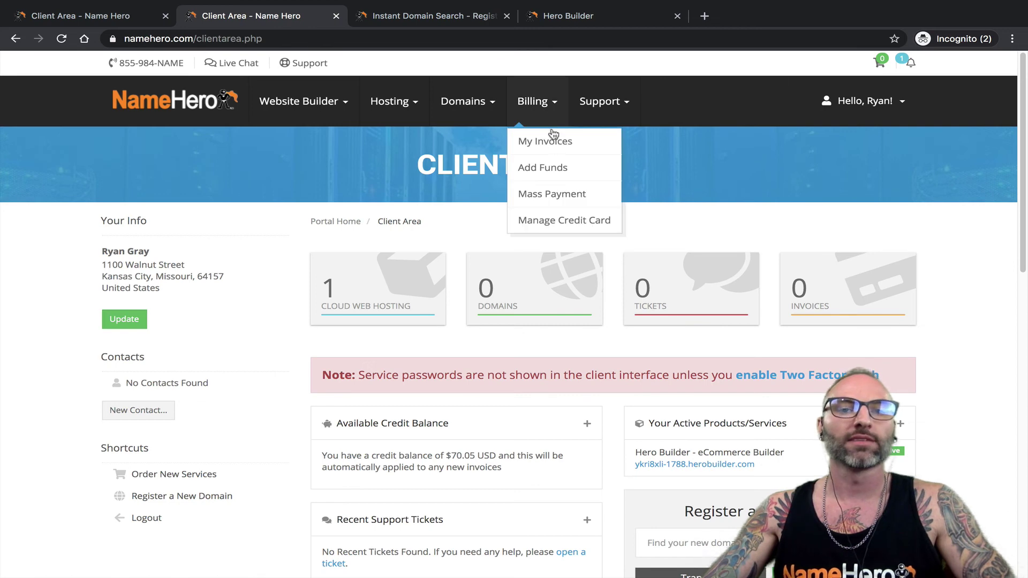